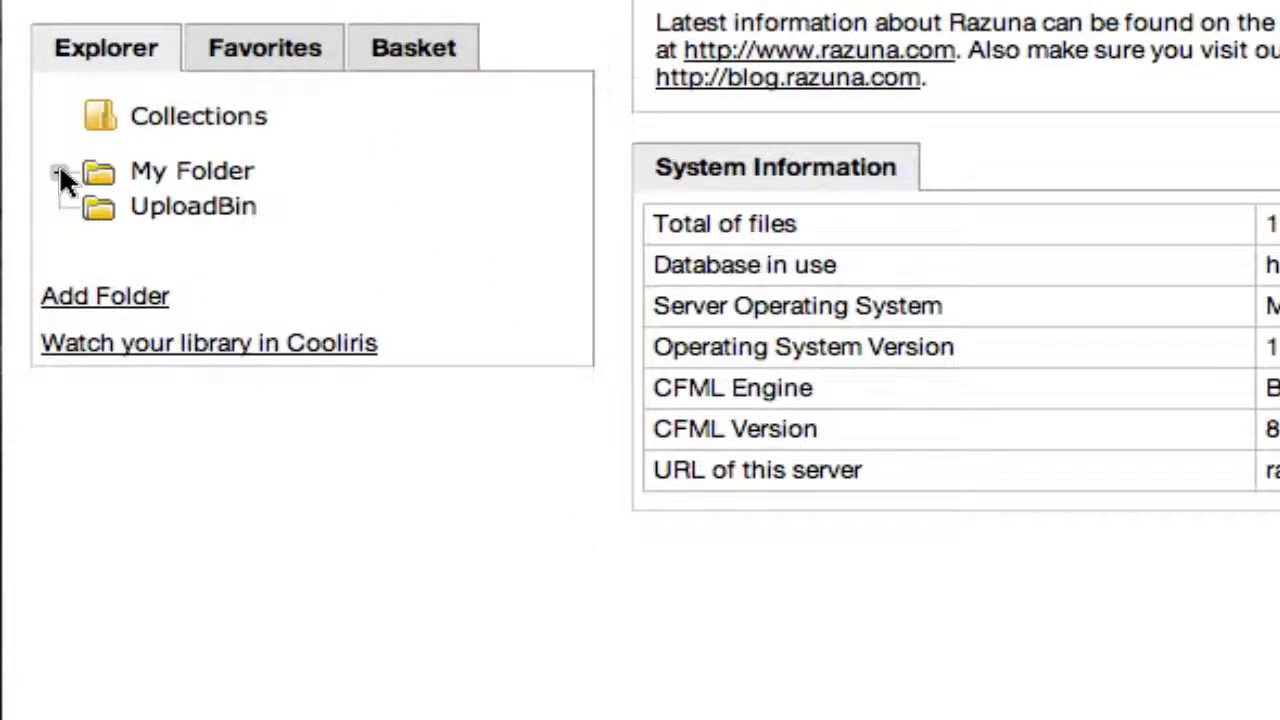
Expand My Folder to reveal its shared subfolder, then list its eight images, documents and video.
click(59, 172)
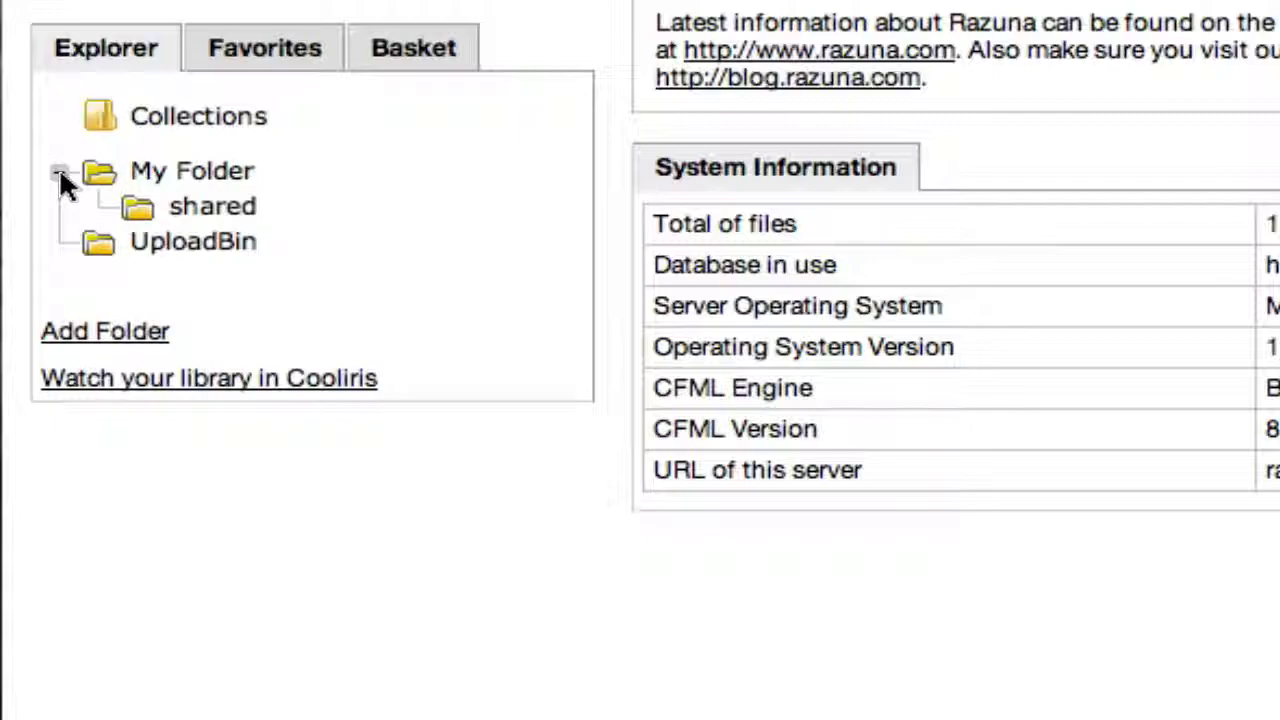
click(87, 254)
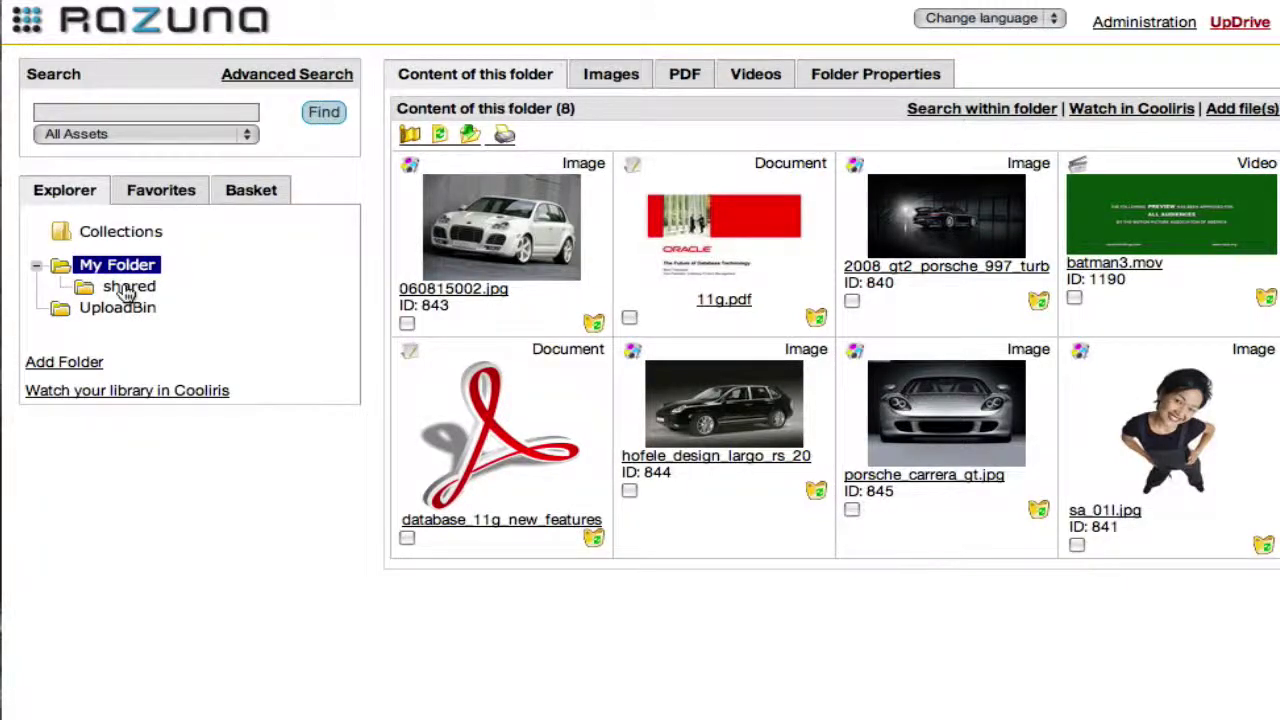
click(128, 289)
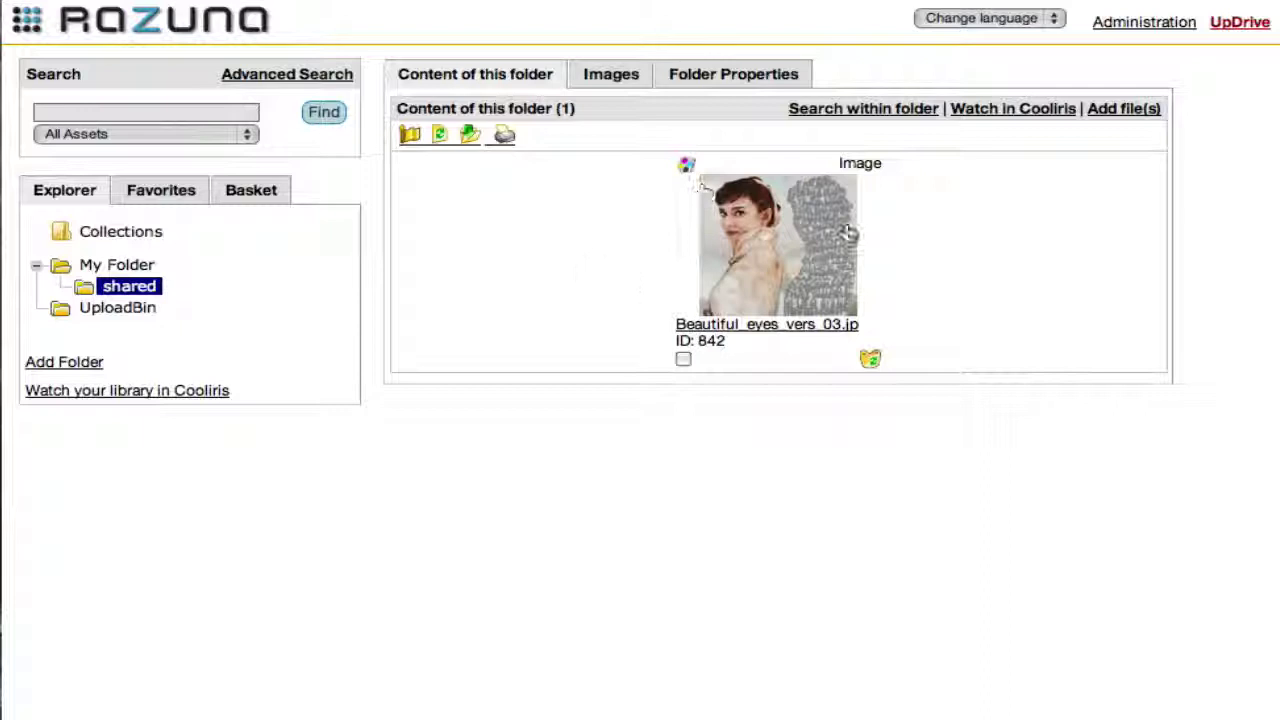
click(117, 265)
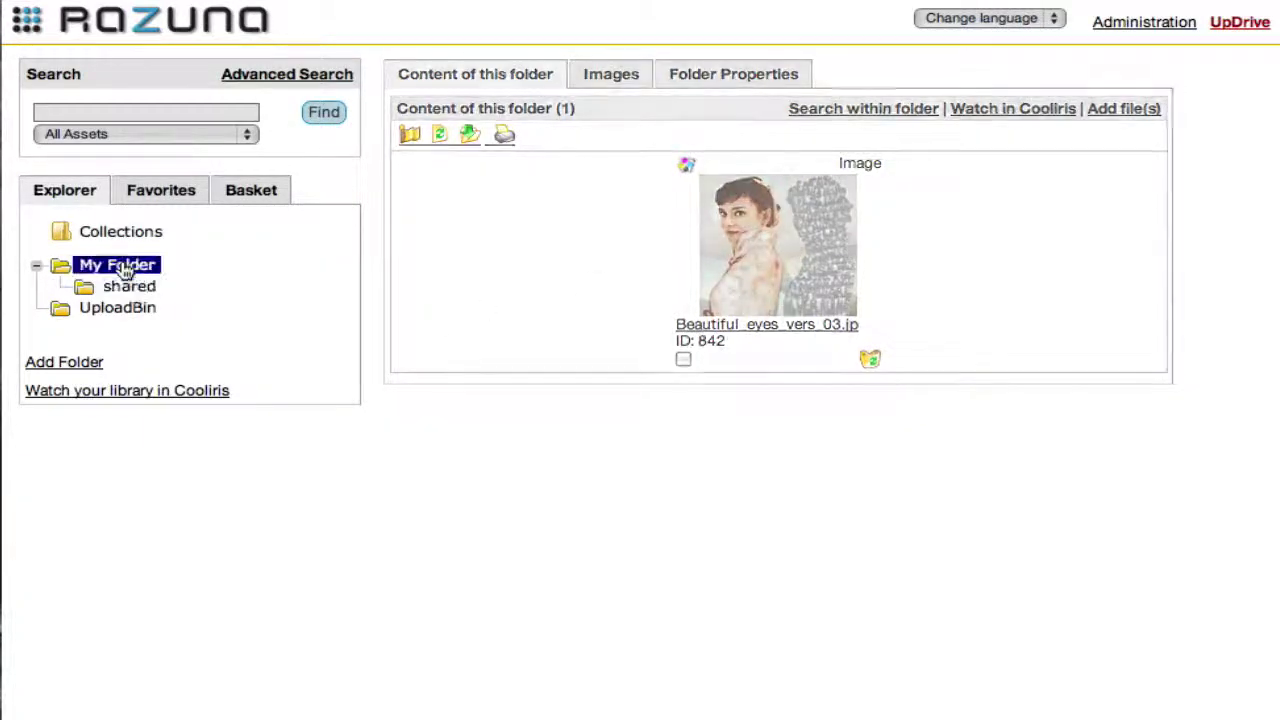
click(471, 137)
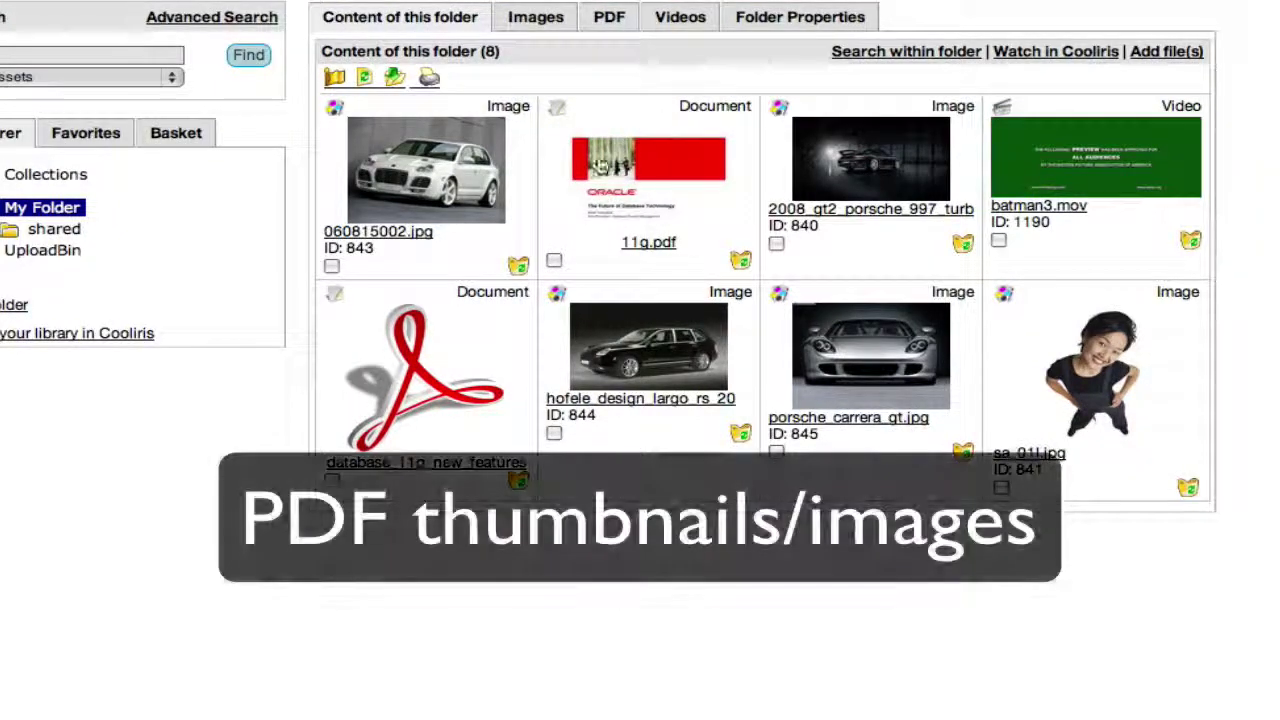
click(611, 196)
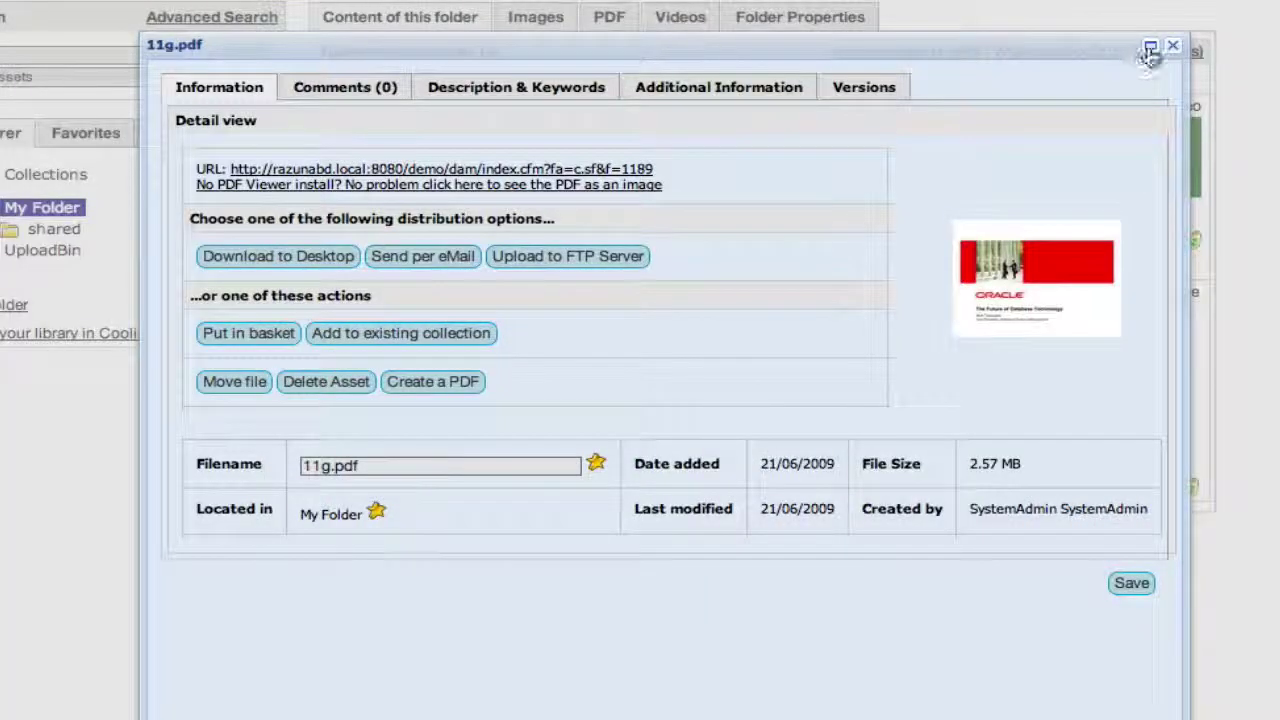
click(1169, 47)
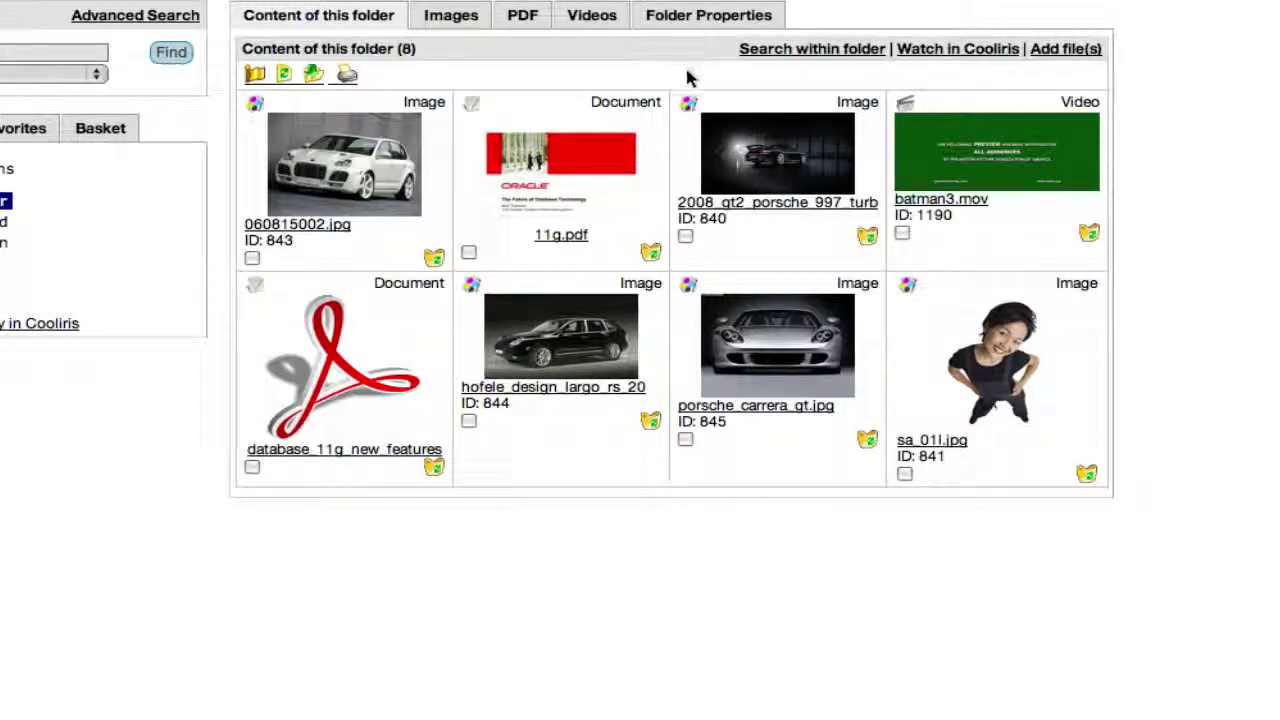
click(347, 78)
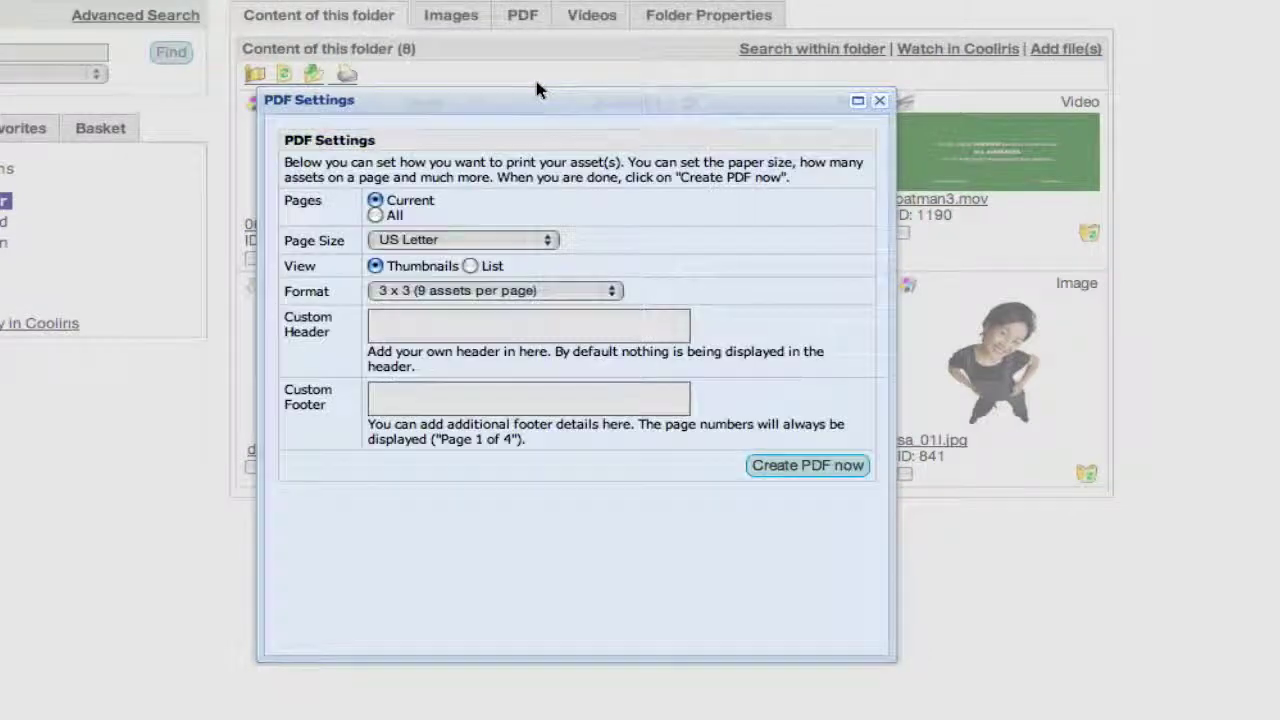
click(376, 216)
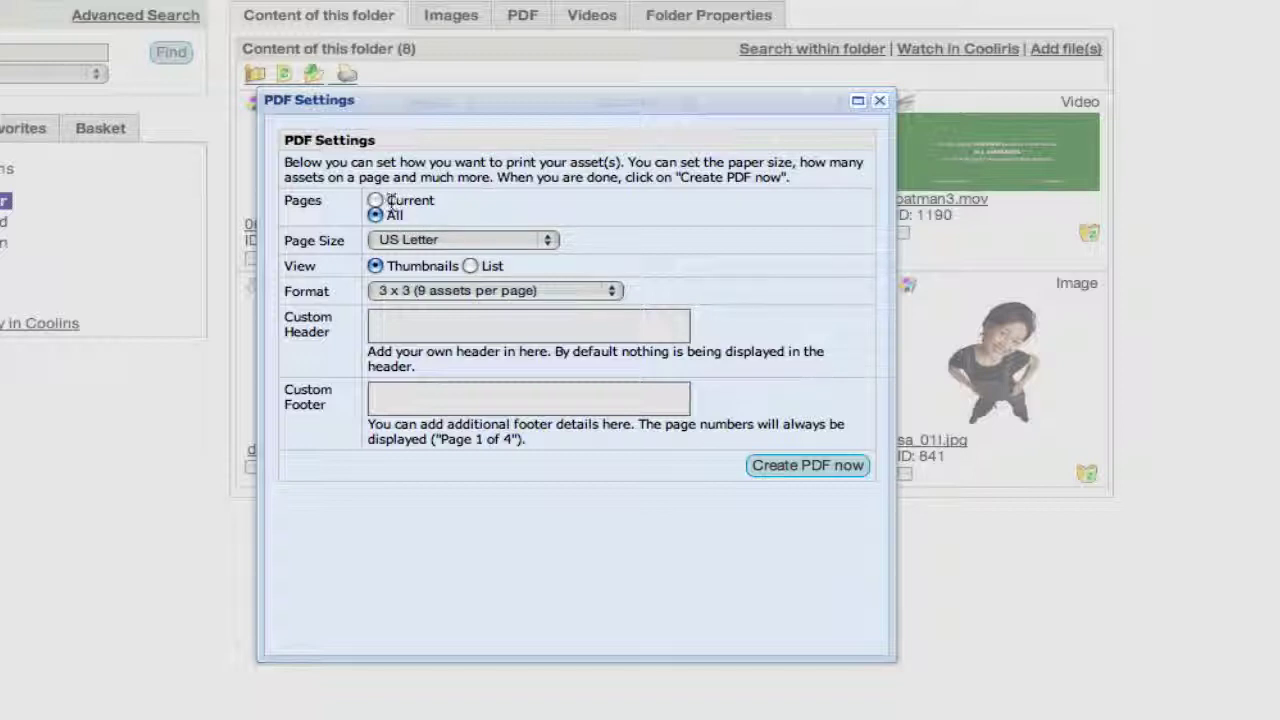
click(408, 240)
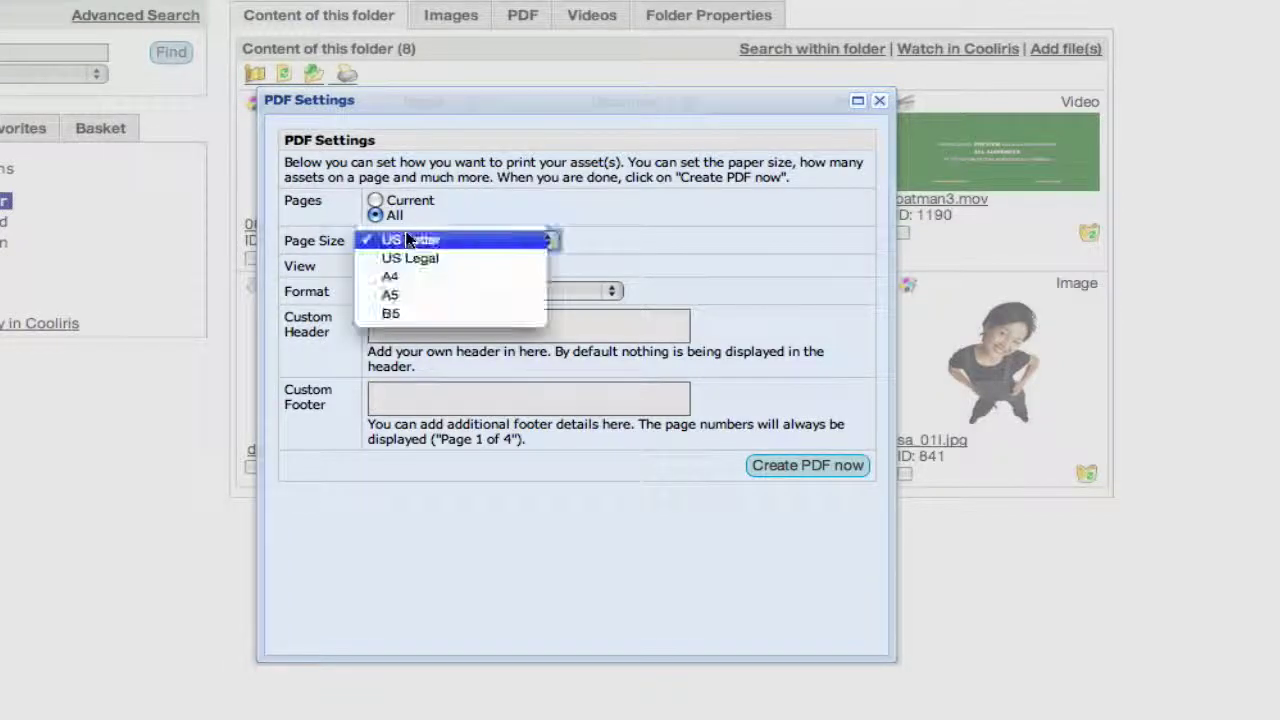
click(530, 205)
click(460, 289)
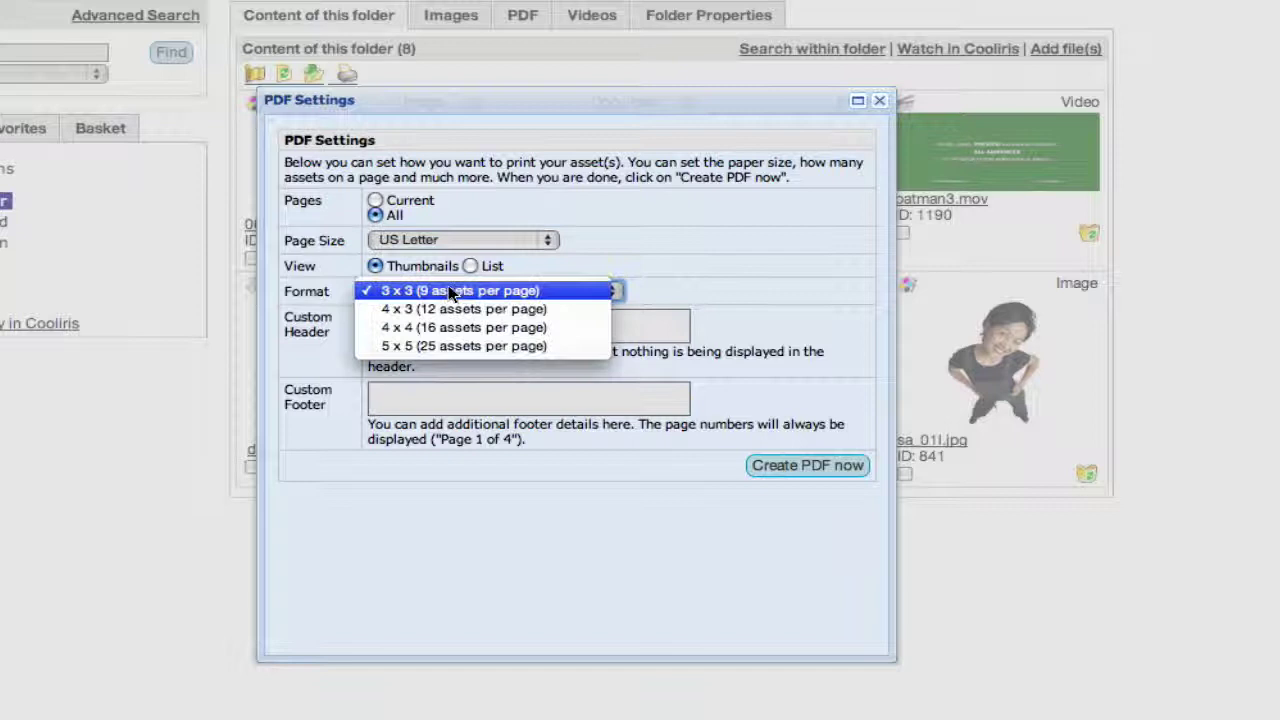
click(697, 258)
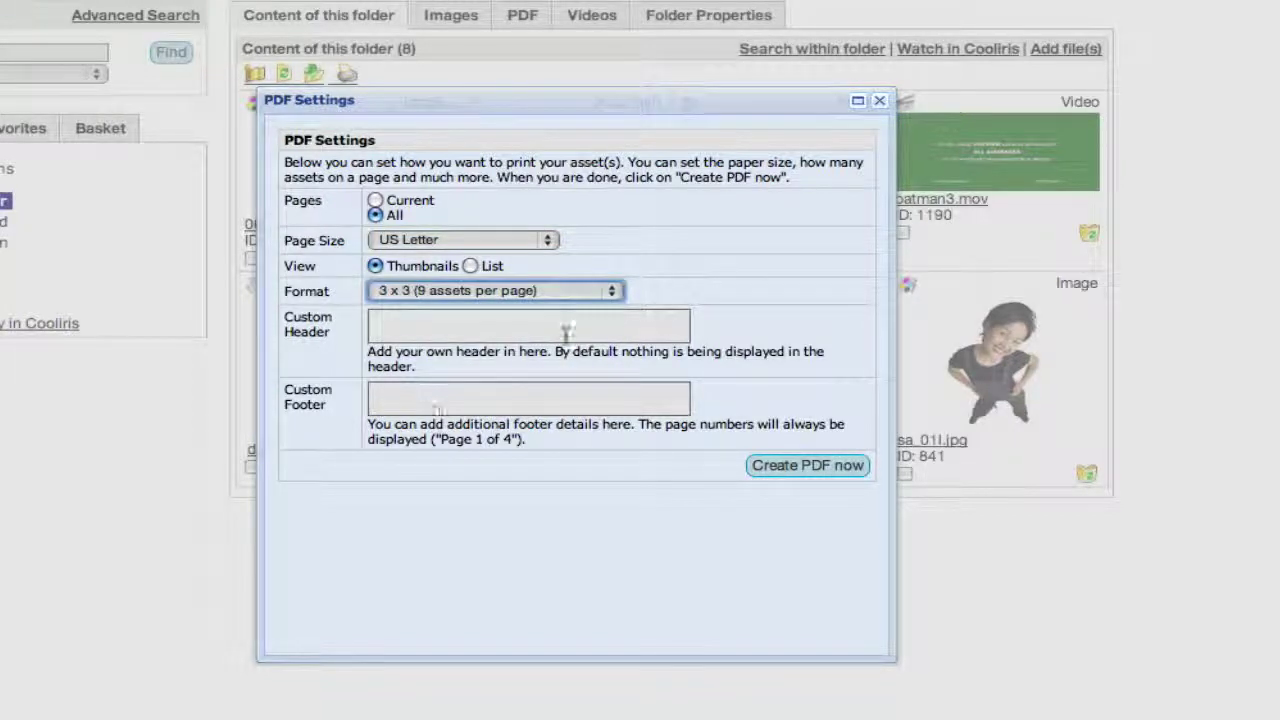
click(880, 100)
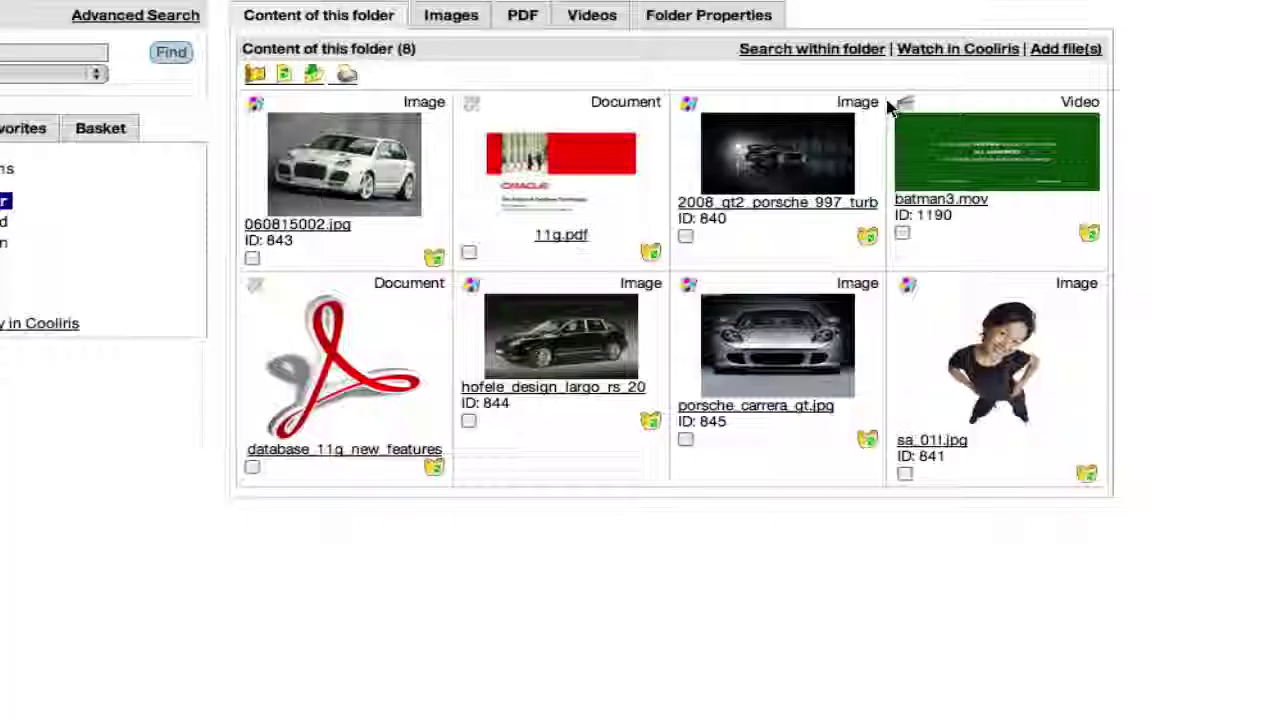
click(727, 330)
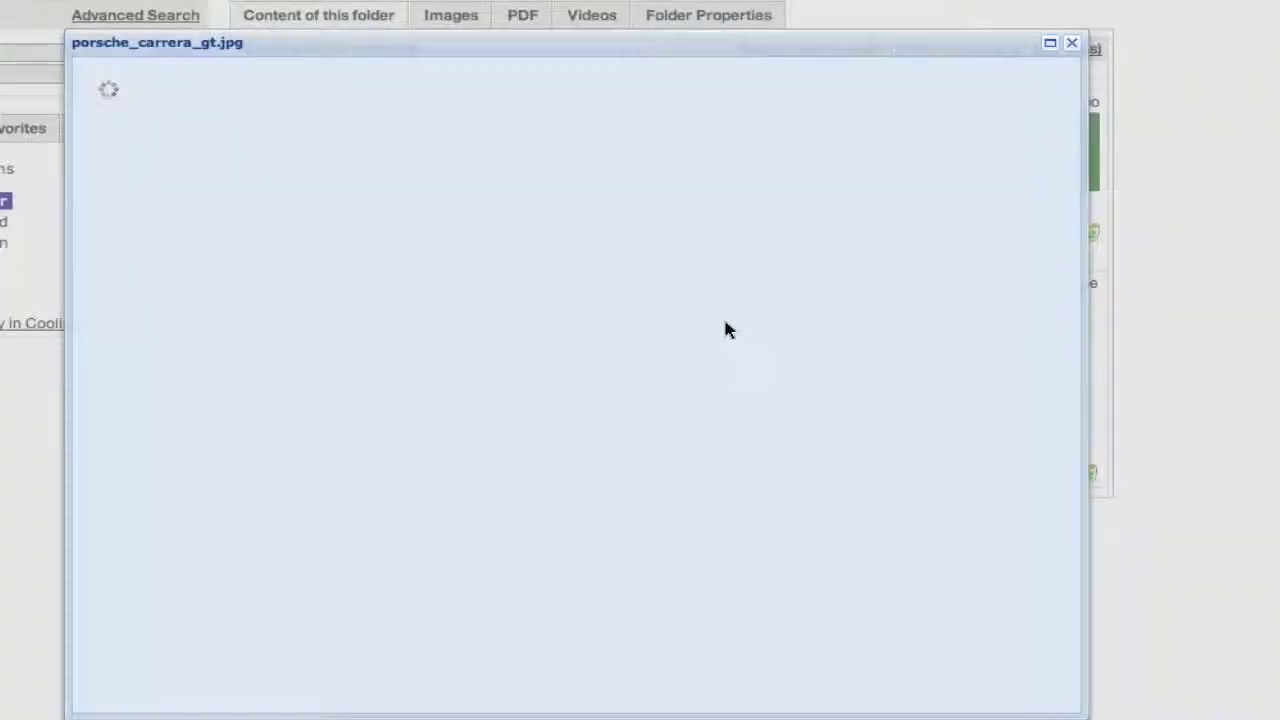
click(340, 372)
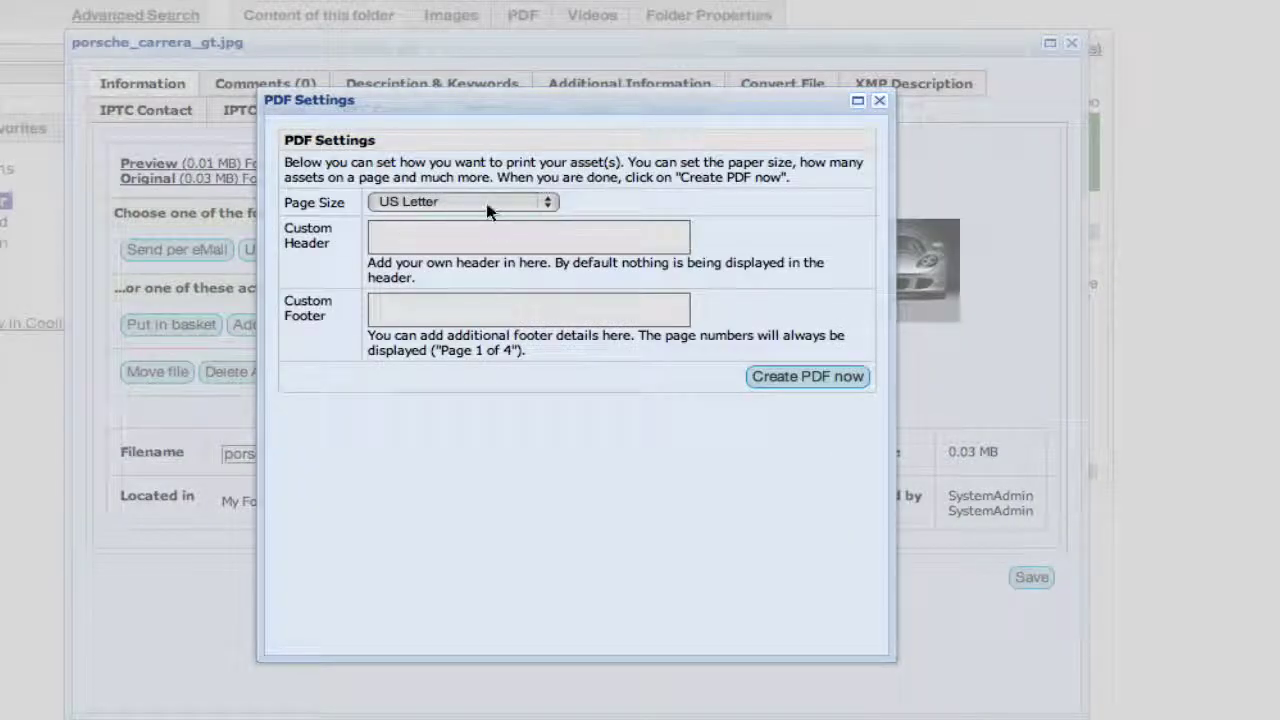
click(486, 203)
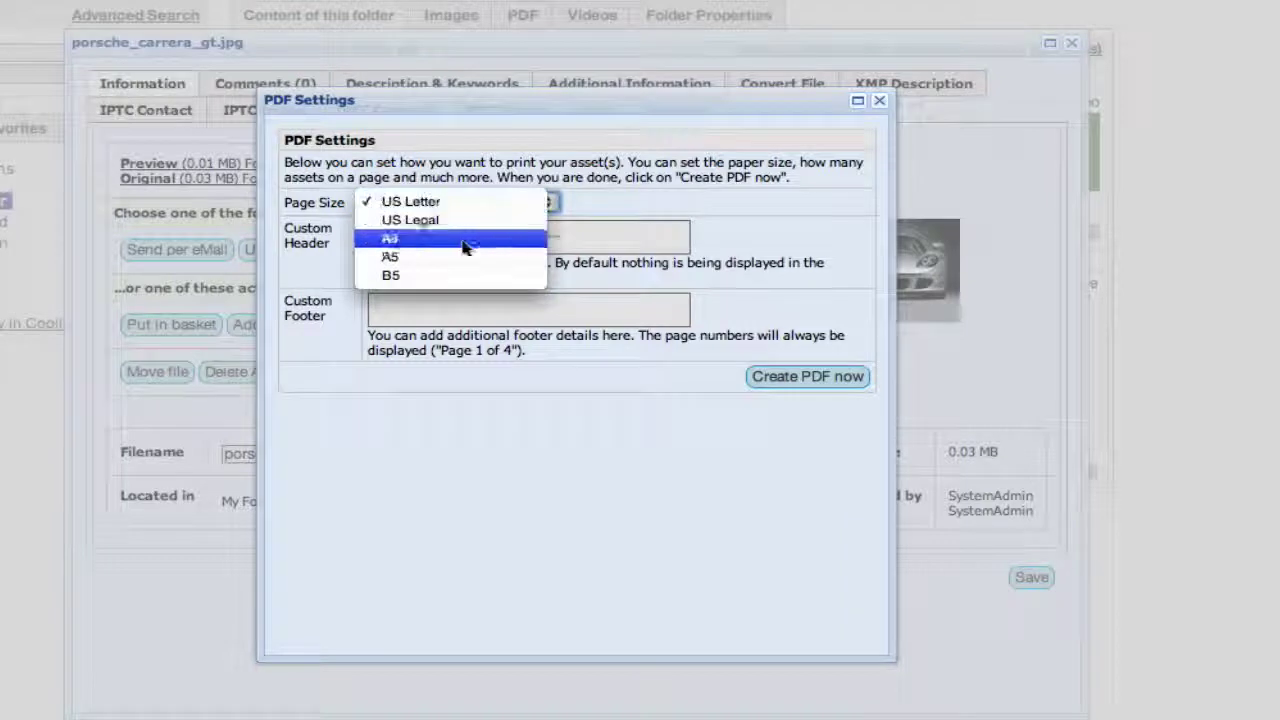
click(620, 188)
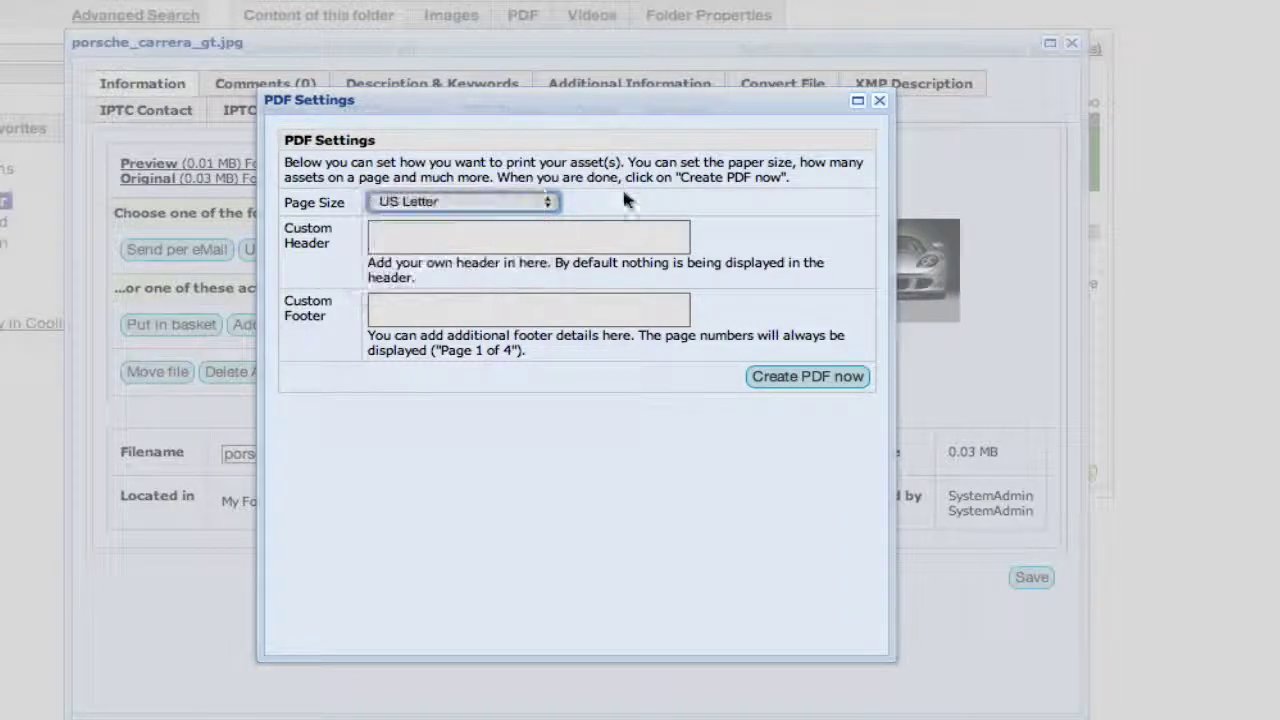
click(881, 104)
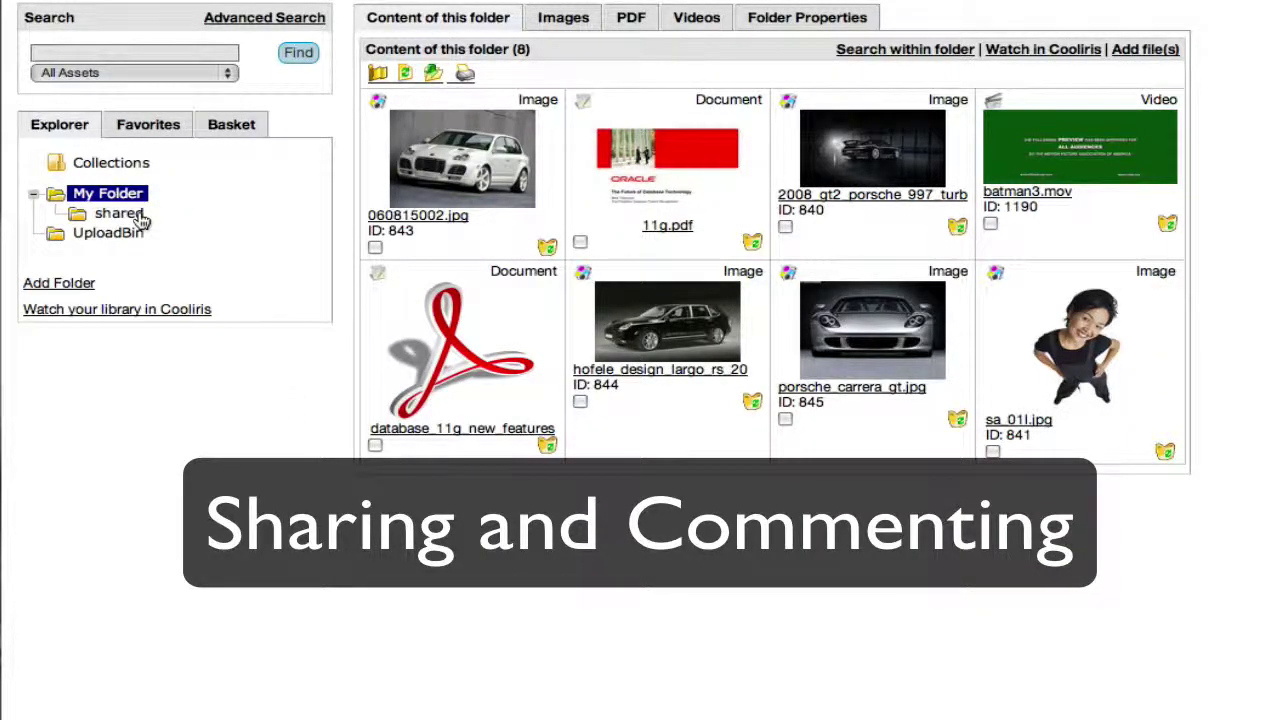
Post the comment 'This is nice image' on Beautiful_eyes_vers_03.jpg in the shared folder.
click(140, 217)
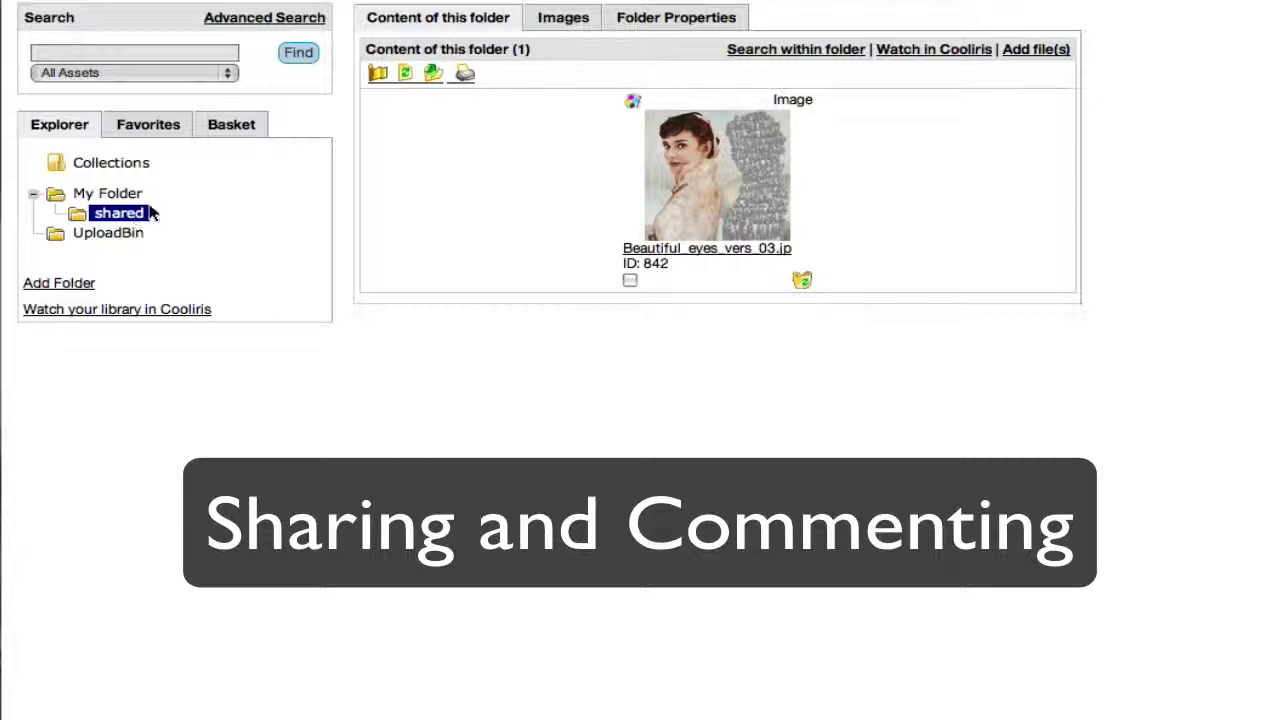
click(717, 160)
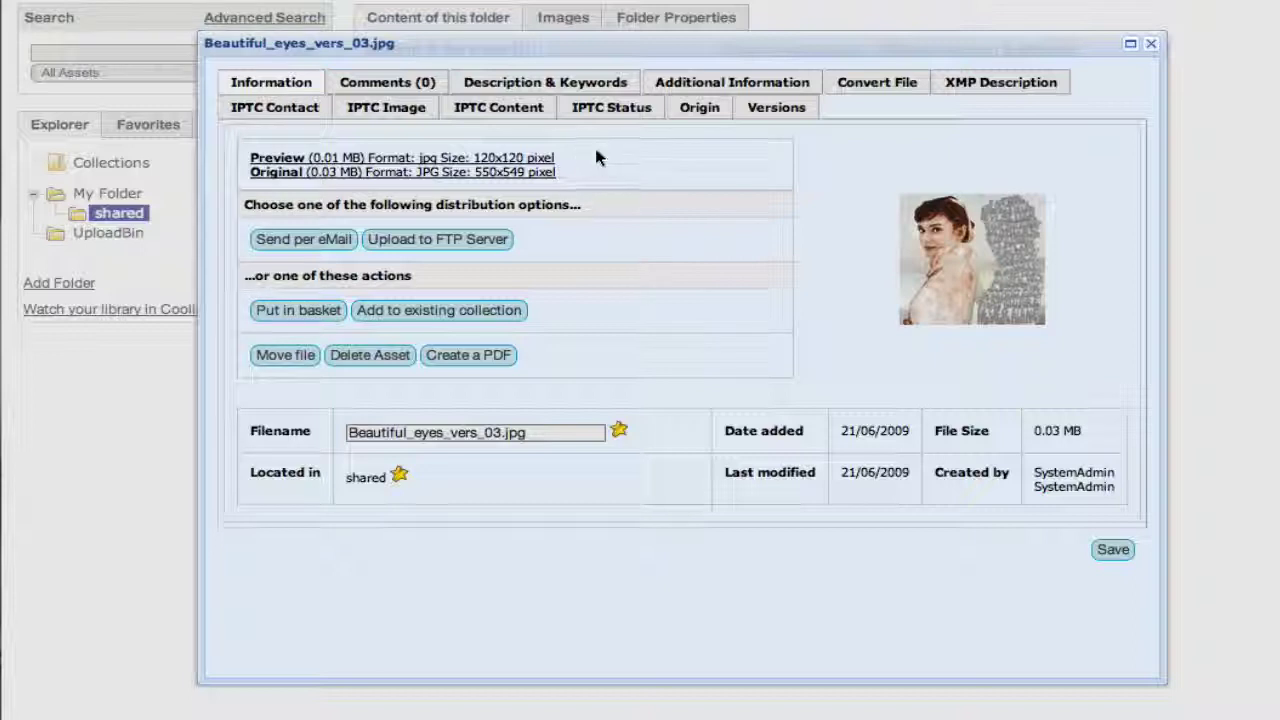
click(422, 88)
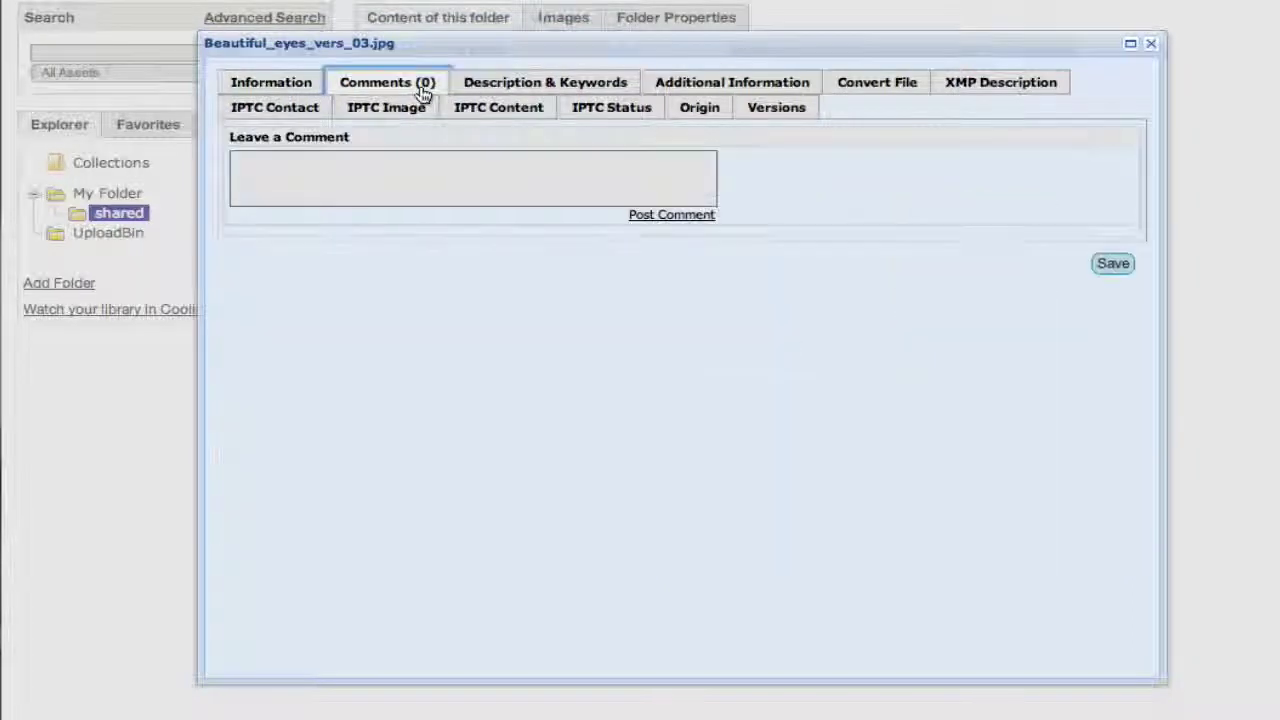
click(365, 177)
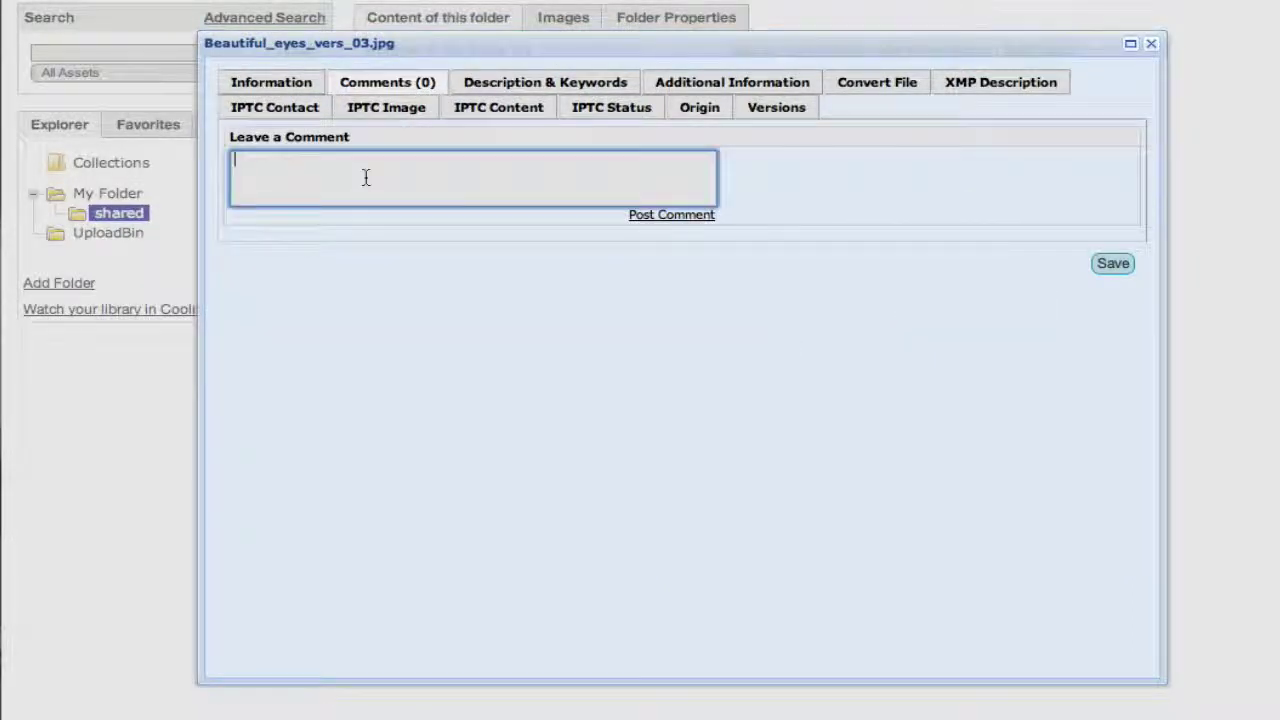
text(This is nice )
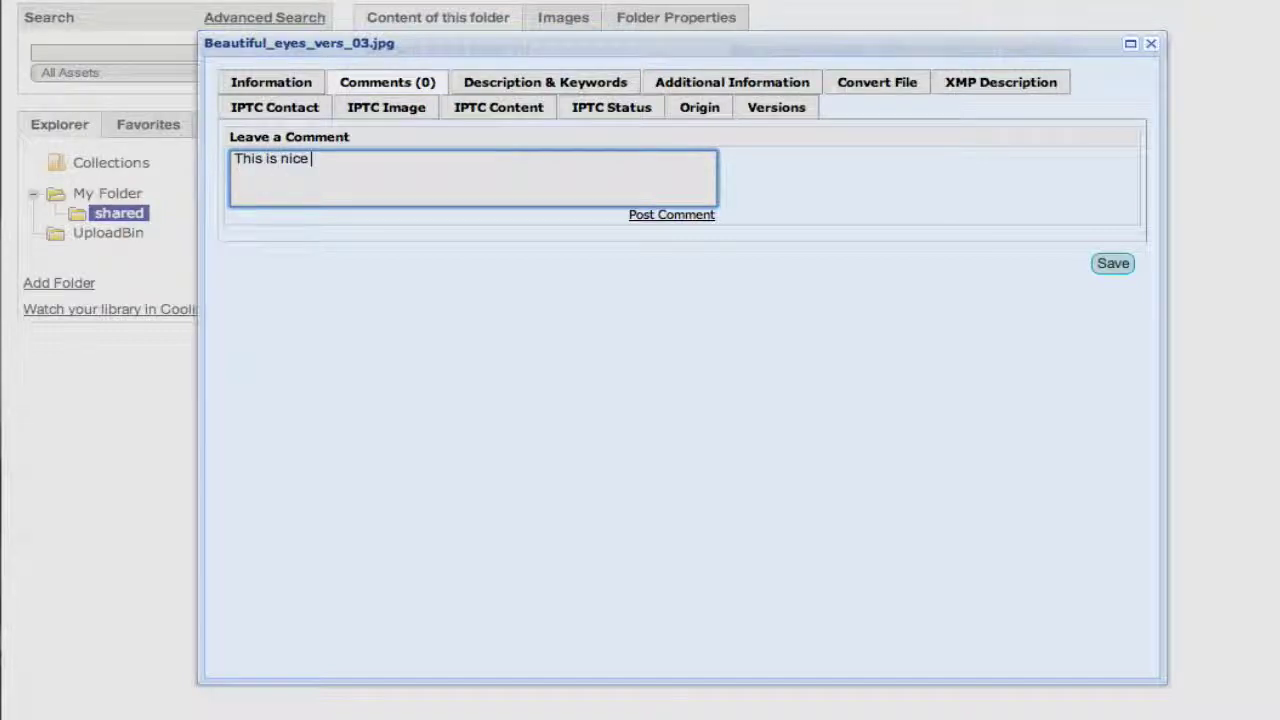
text(image)
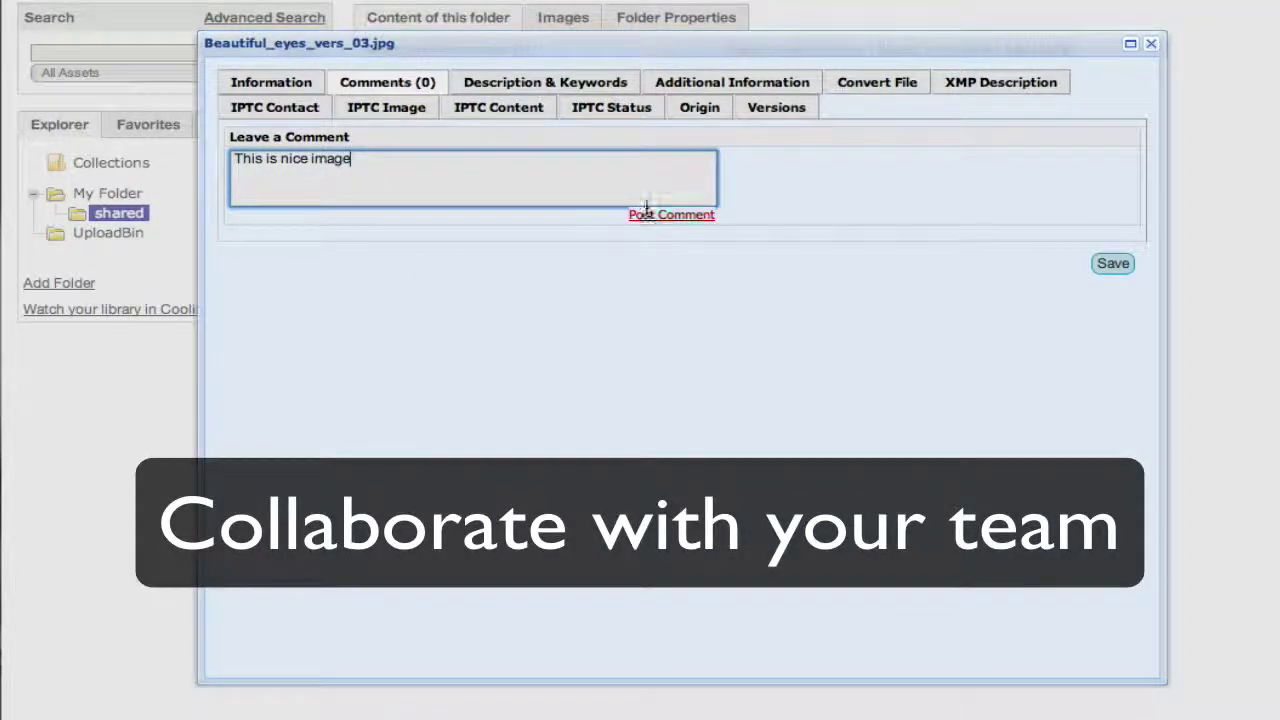
click(645, 212)
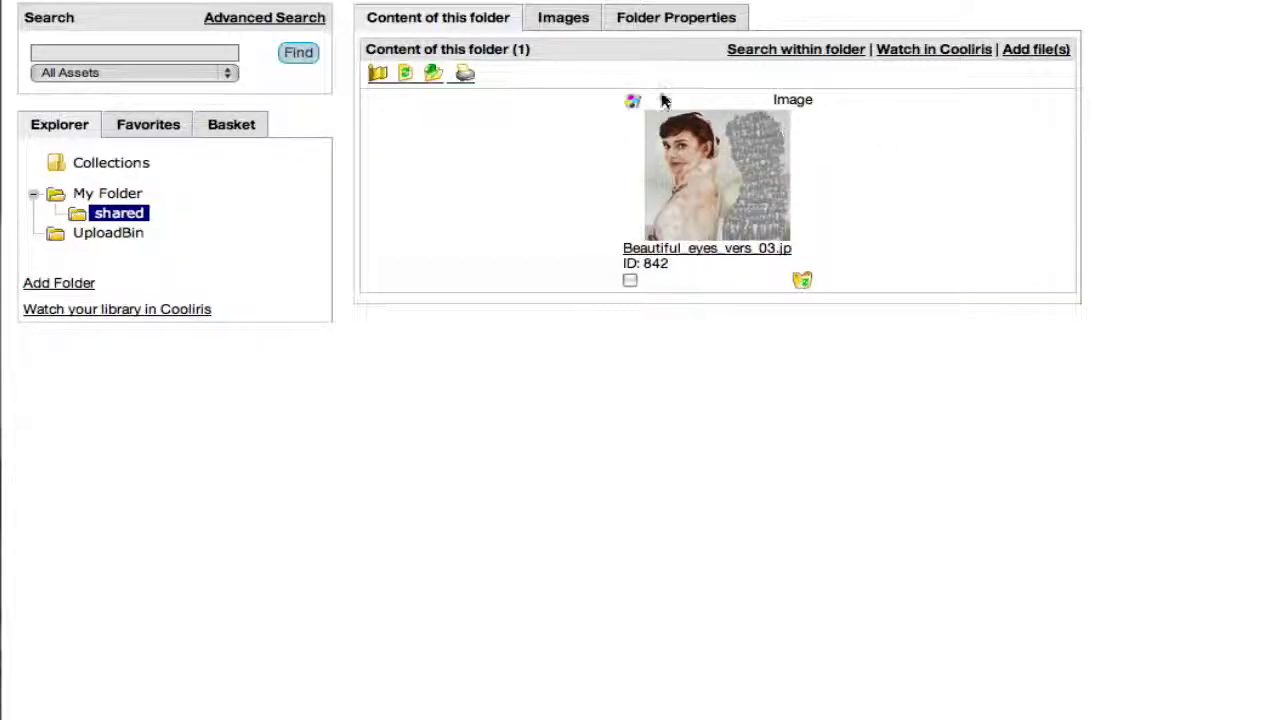
Show the shared folder's Folder Properties, where its public Folder URL is listed.
click(648, 24)
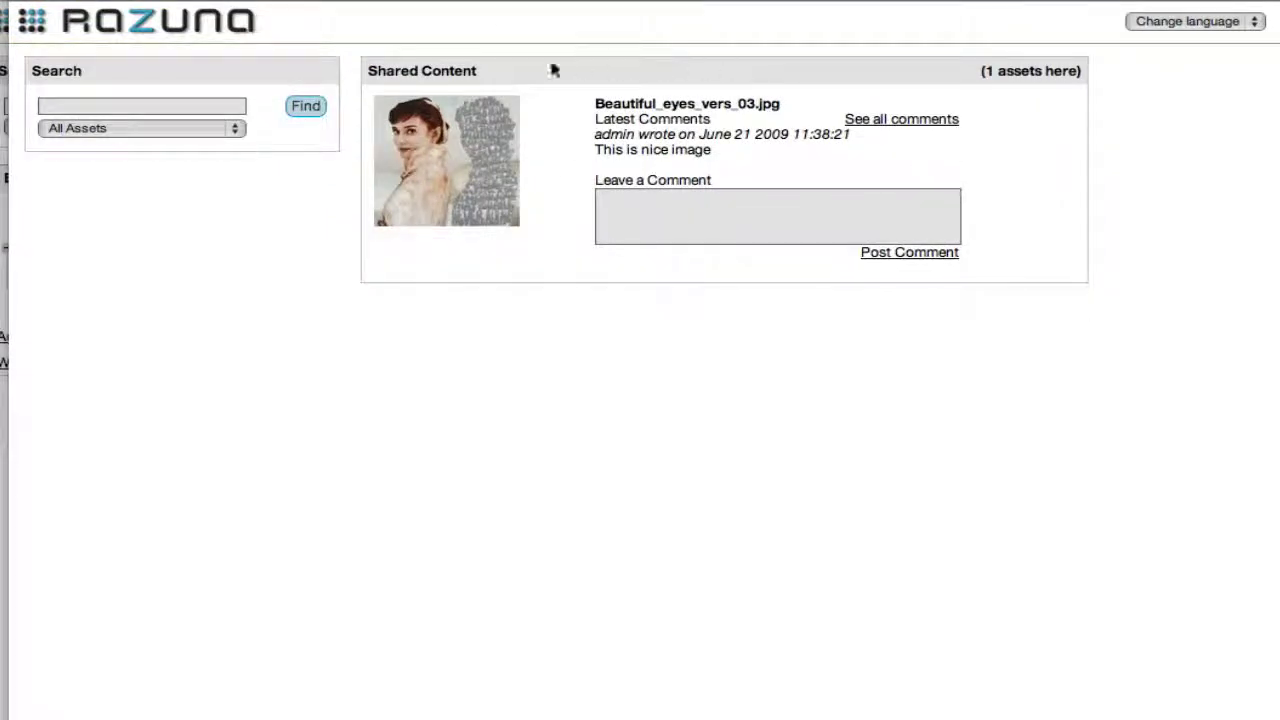
Review the latest comment on the public page and post 'This is way cool'.
double_click(603, 120)
drag(603, 121, 723, 120)
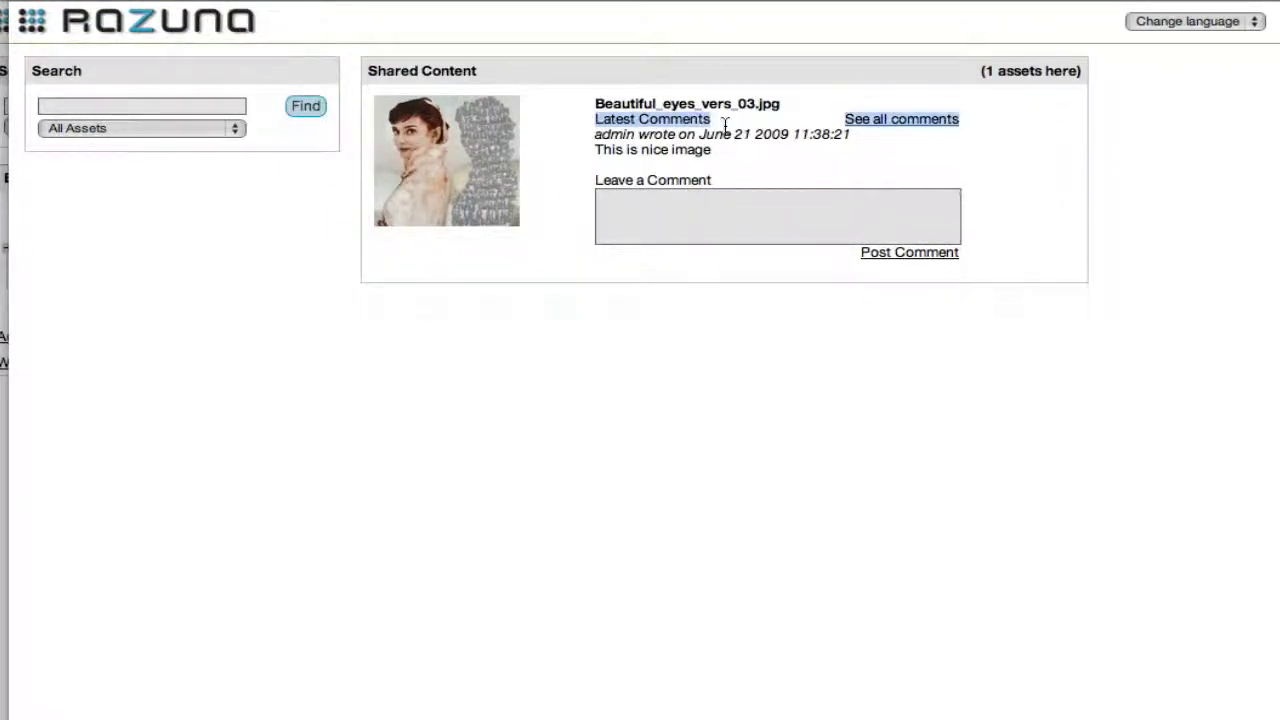
mouse_move(596, 150)
mouse_down()
mouse_move(720, 150)
mouse_move(640, 152)
mouse_up()
click(732, 204)
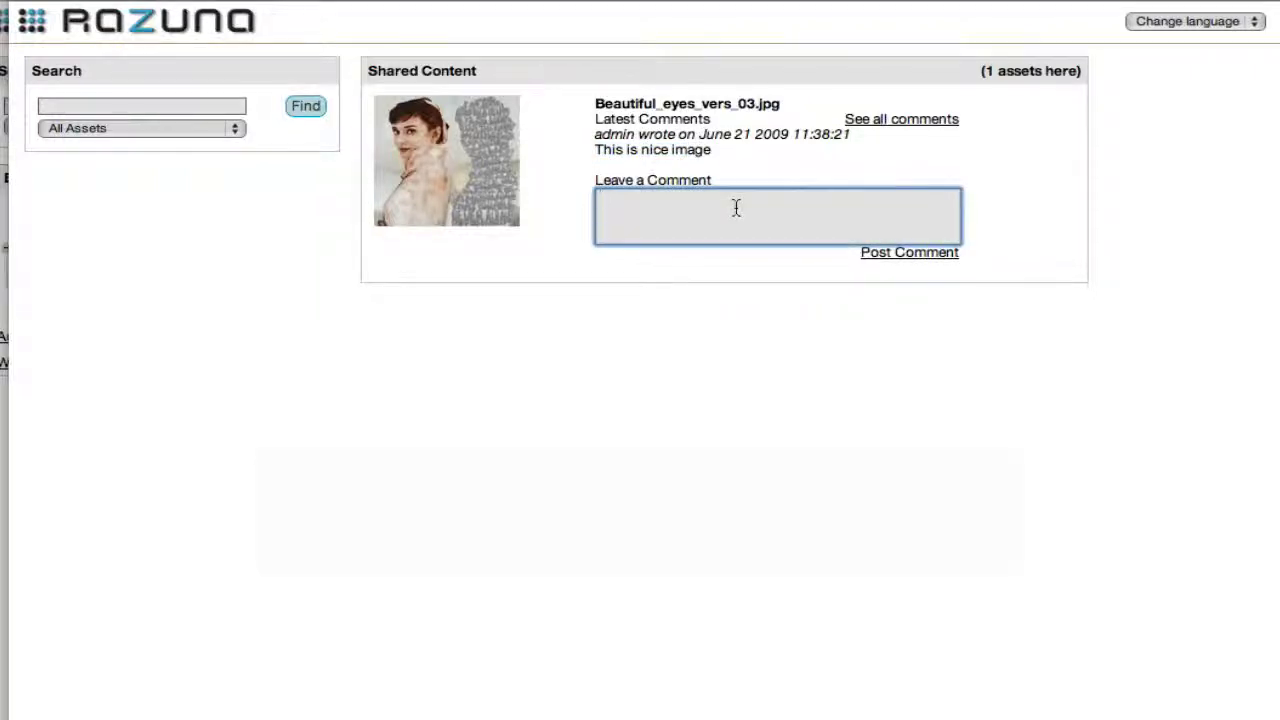
text(Thi)
text(s is way cool)
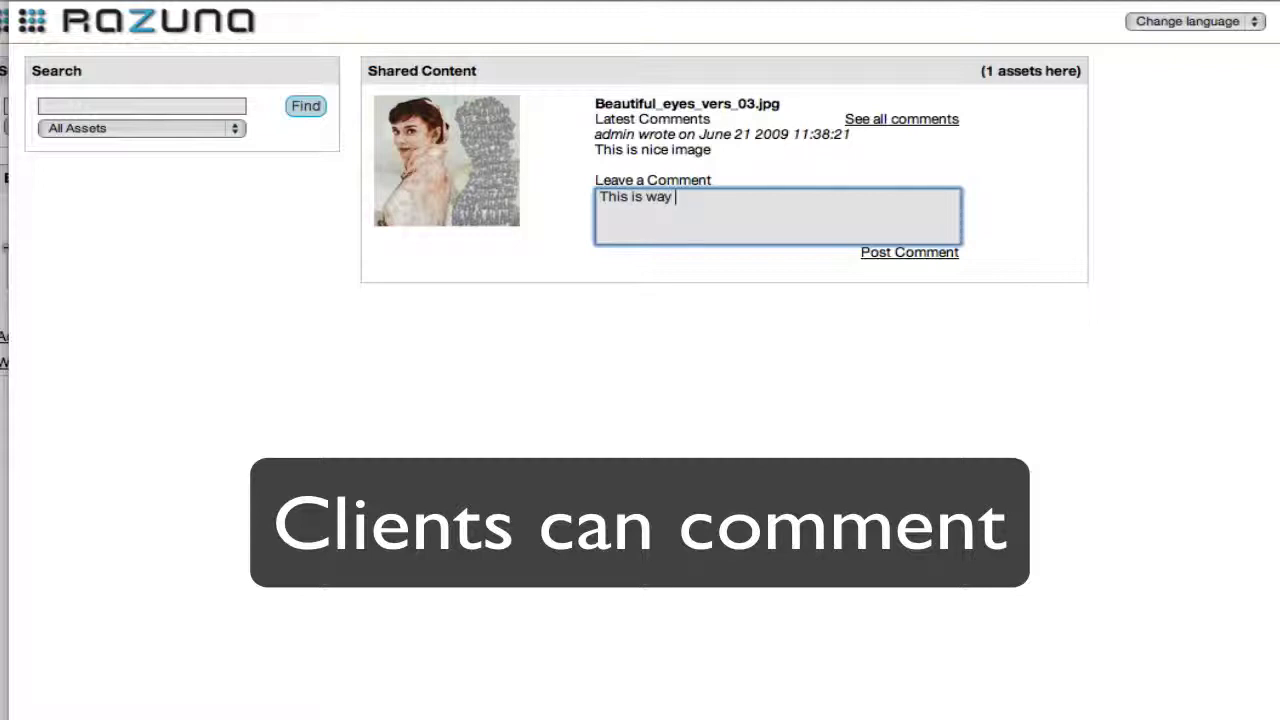
click(895, 252)
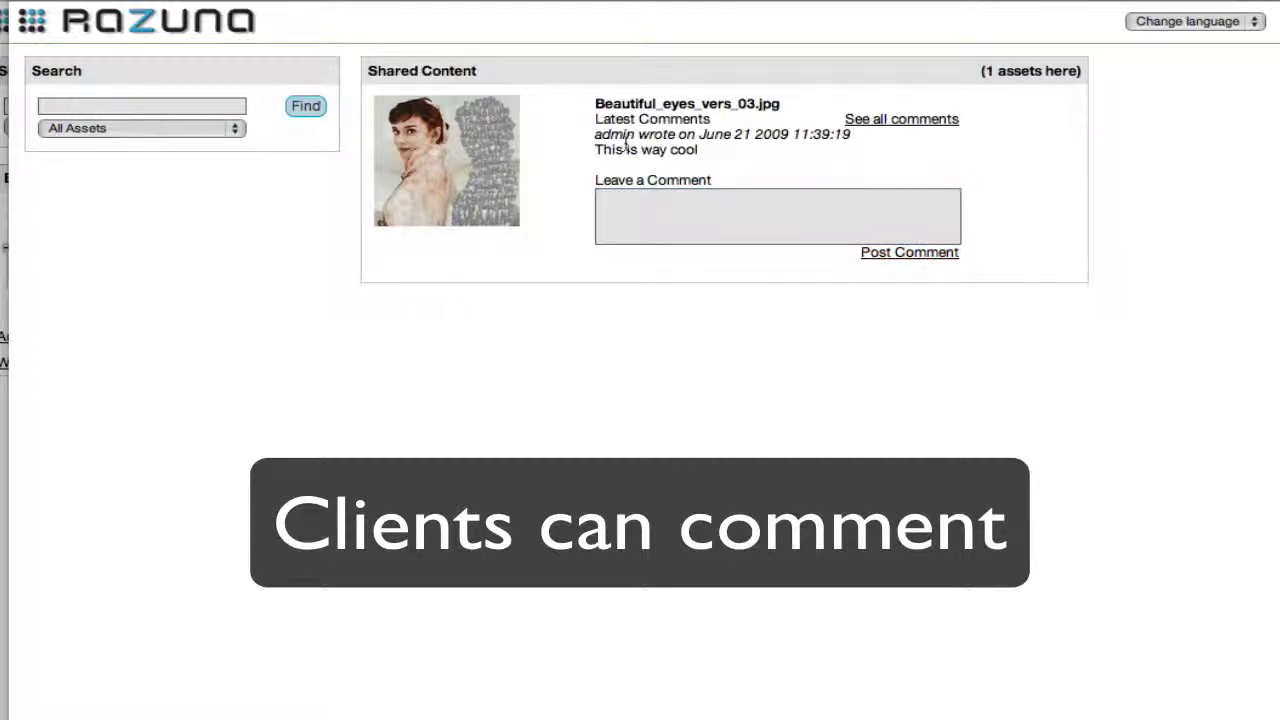
Show all comments on the image, with both posted comments listed.
drag(622, 134, 710, 148)
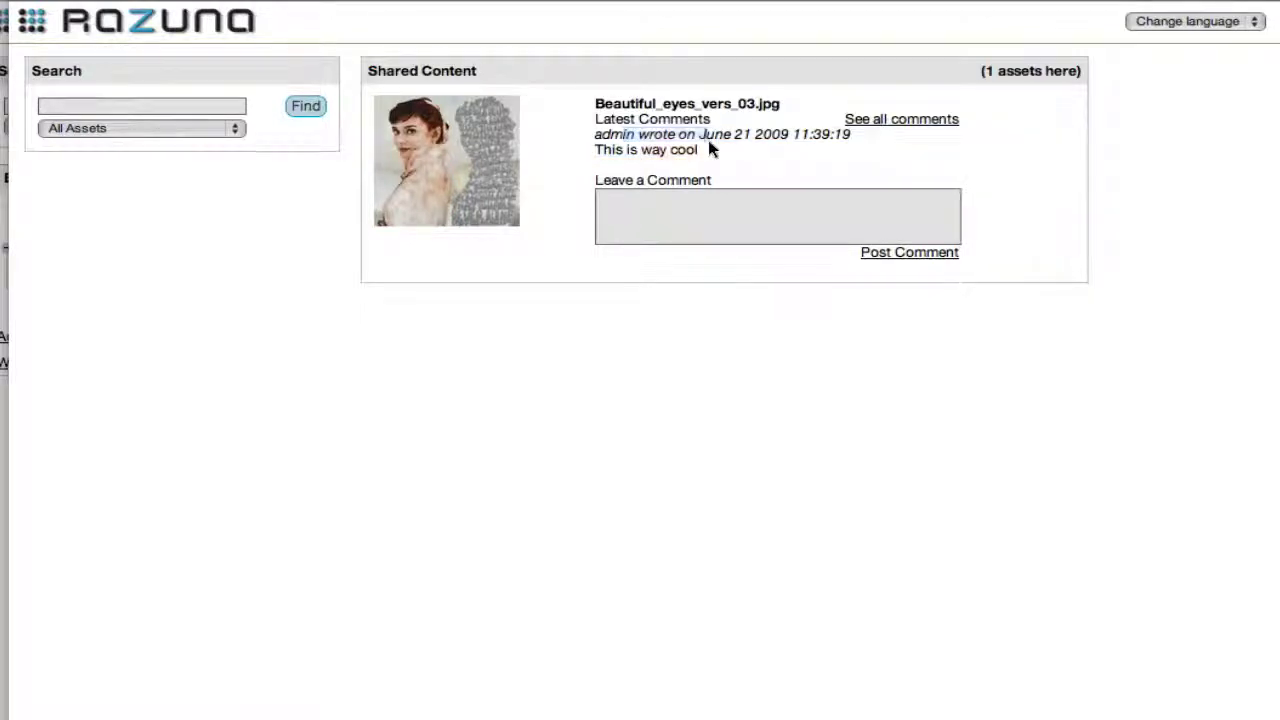
click(877, 129)
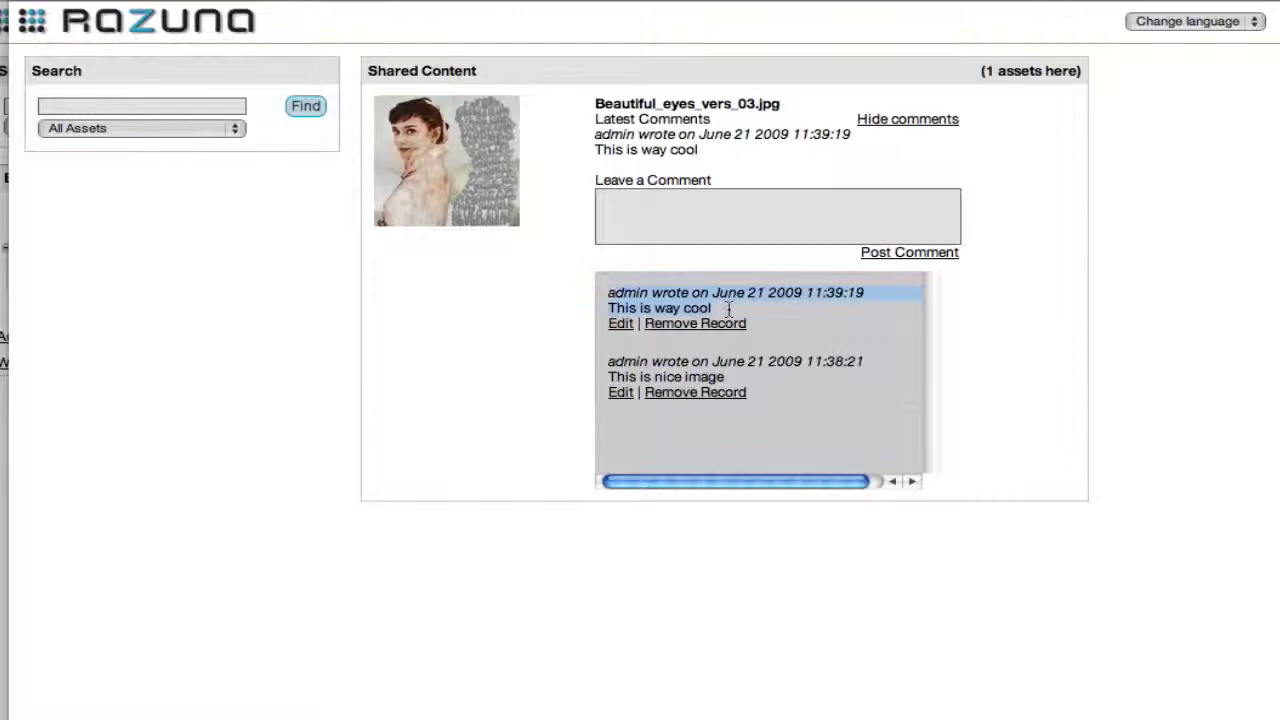
drag(610, 292, 734, 377)
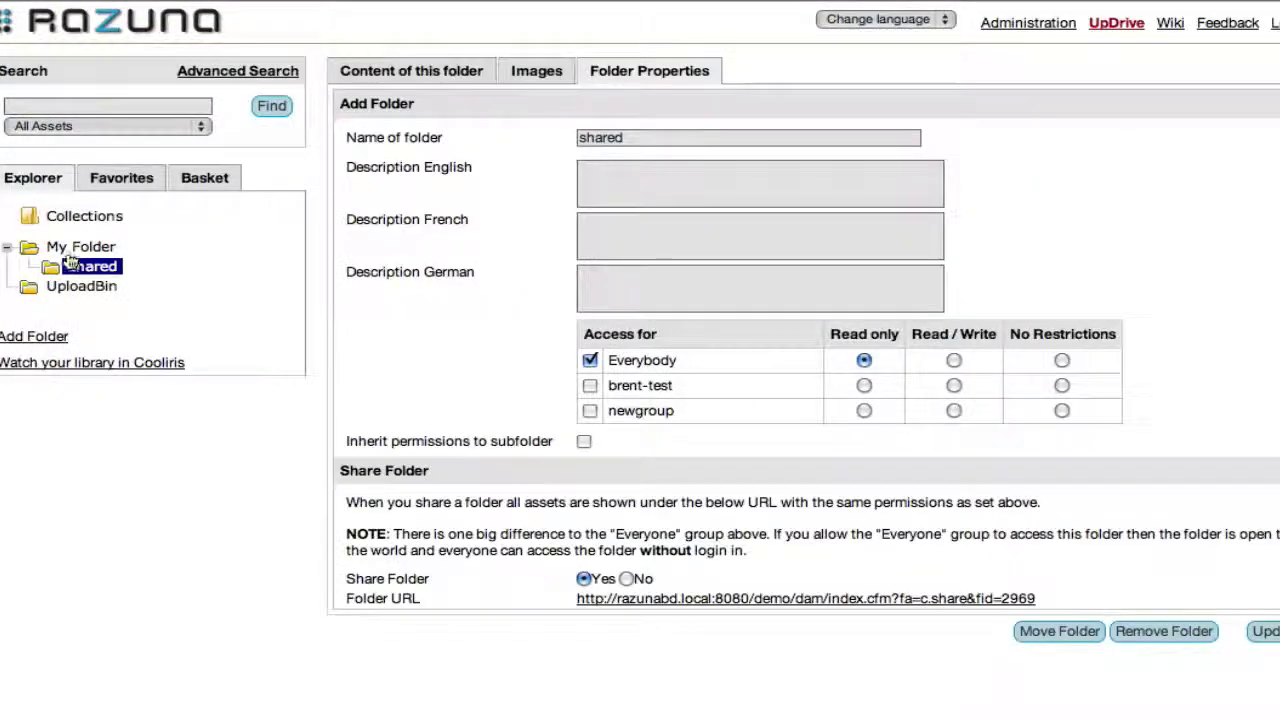
Move 2008_gt2_porsche_997_turbo_4.jpg from My Folder into the shared folder.
click(76, 247)
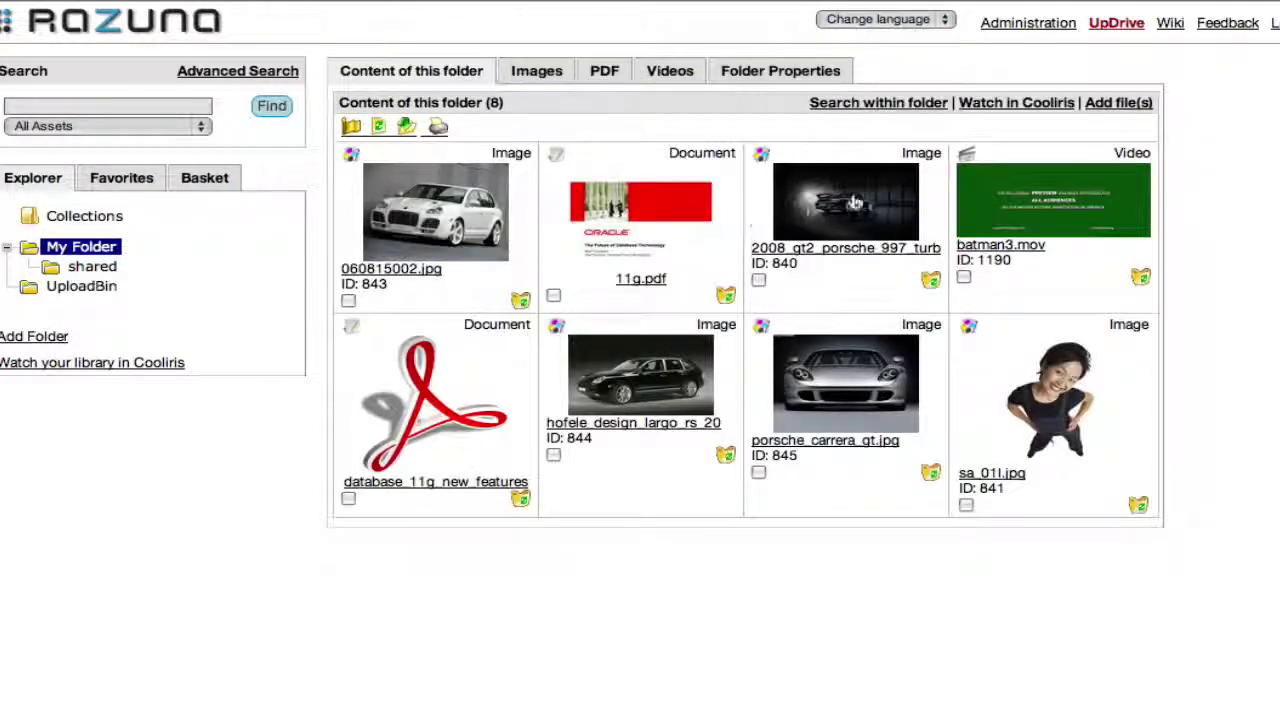
click(855, 203)
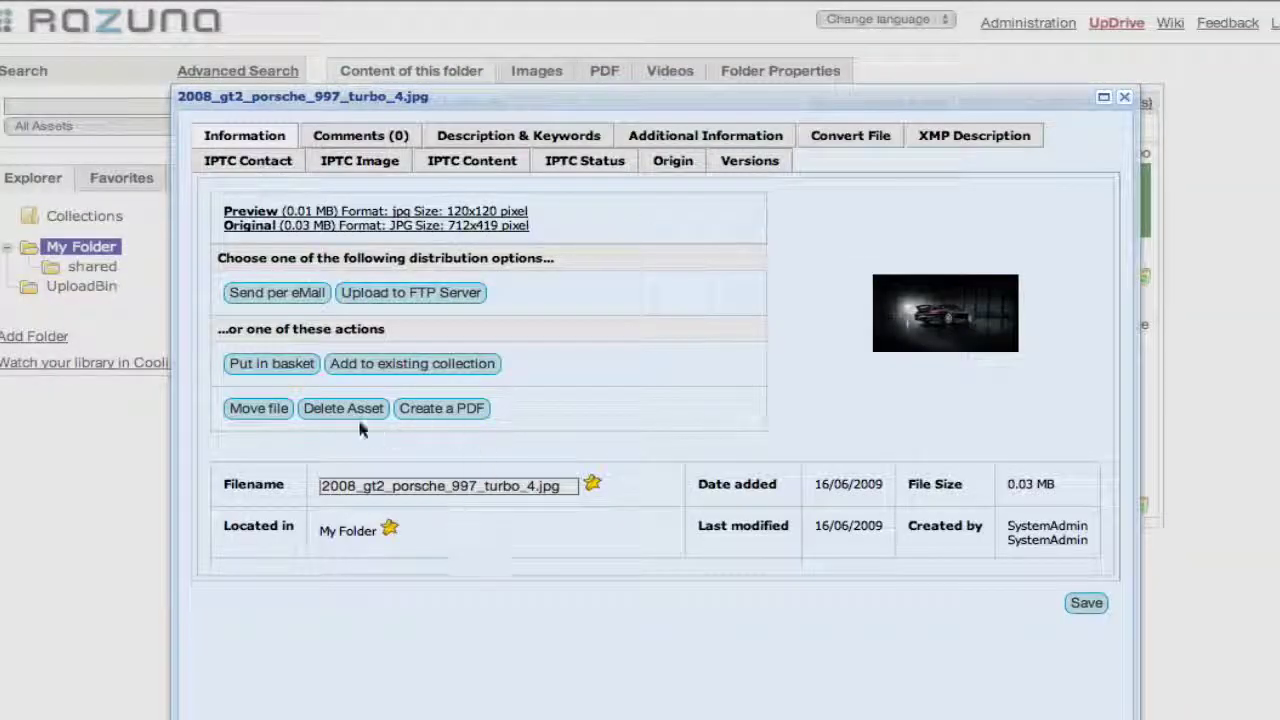
click(262, 408)
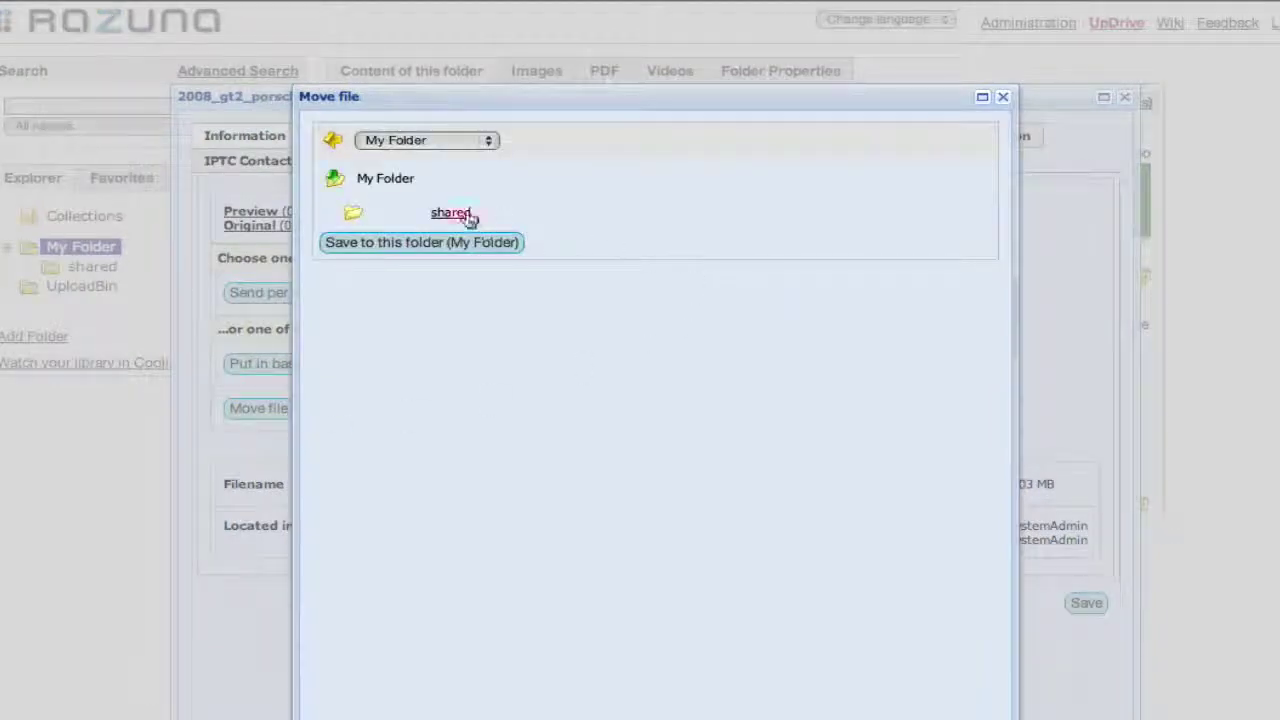
click(468, 215)
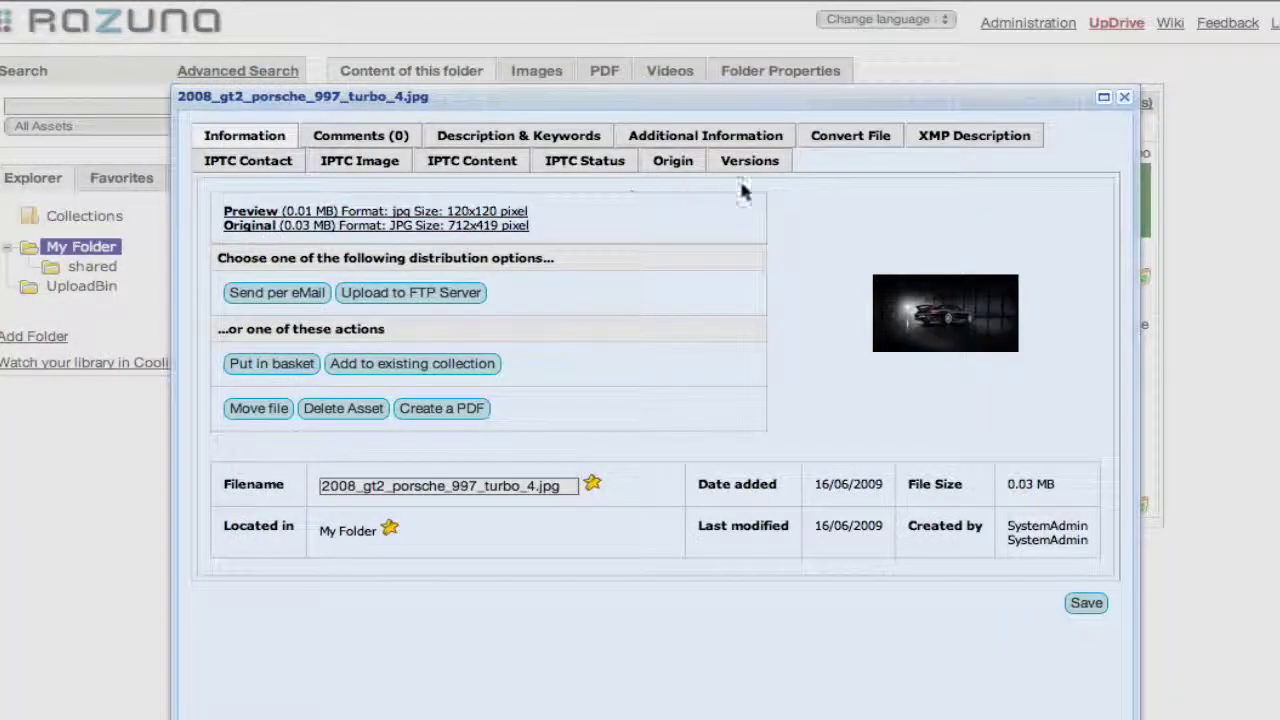
click(1124, 97)
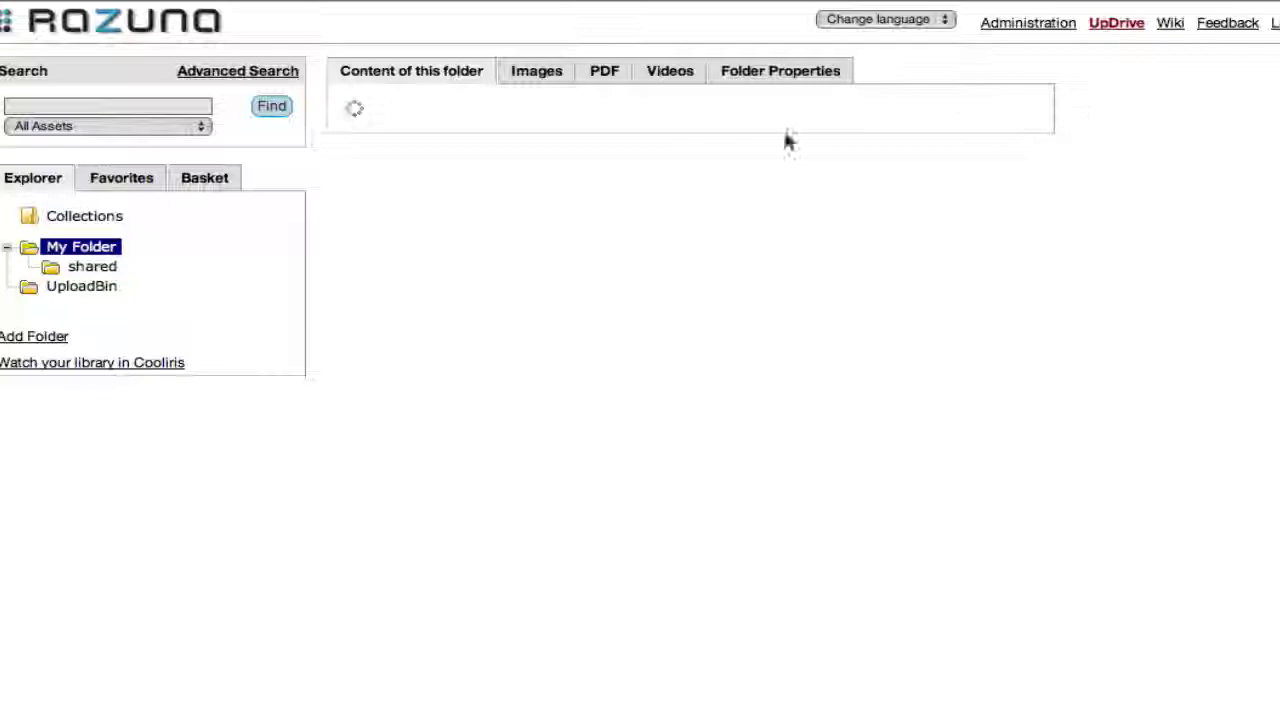
Confirm the shared folder and its public page now show both images.
click(108, 268)
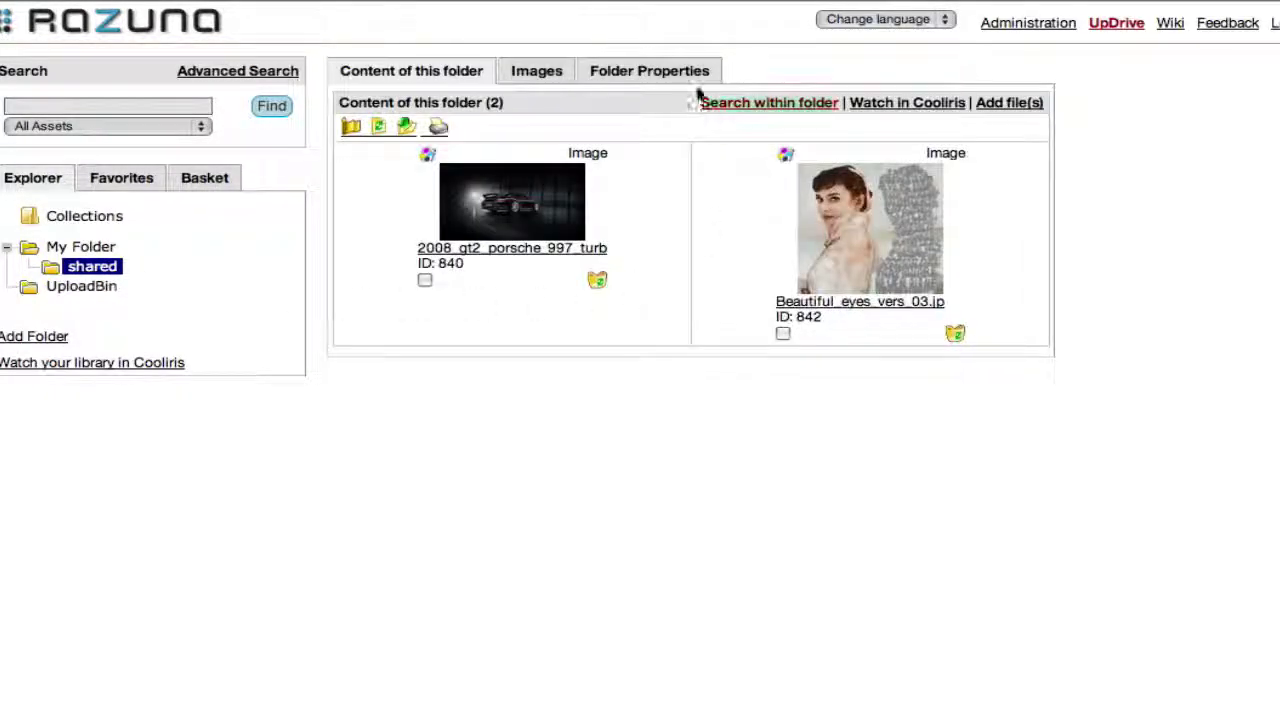
click(684, 71)
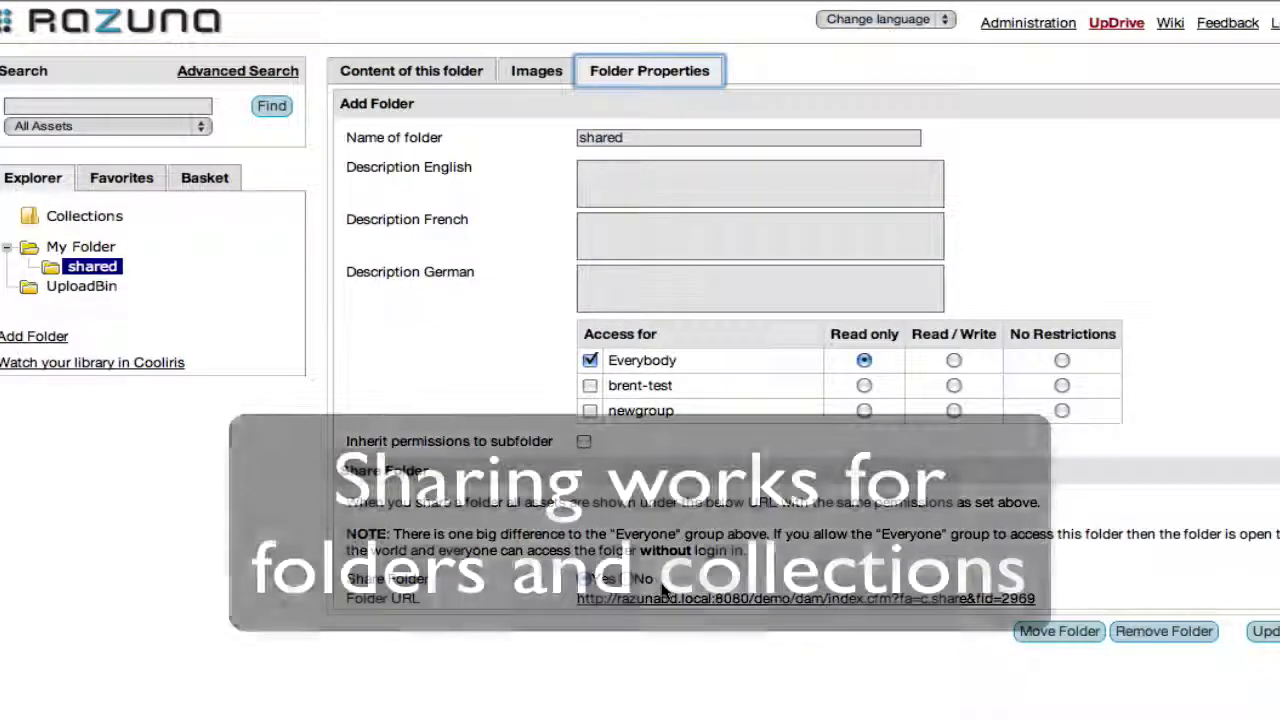
click(663, 597)
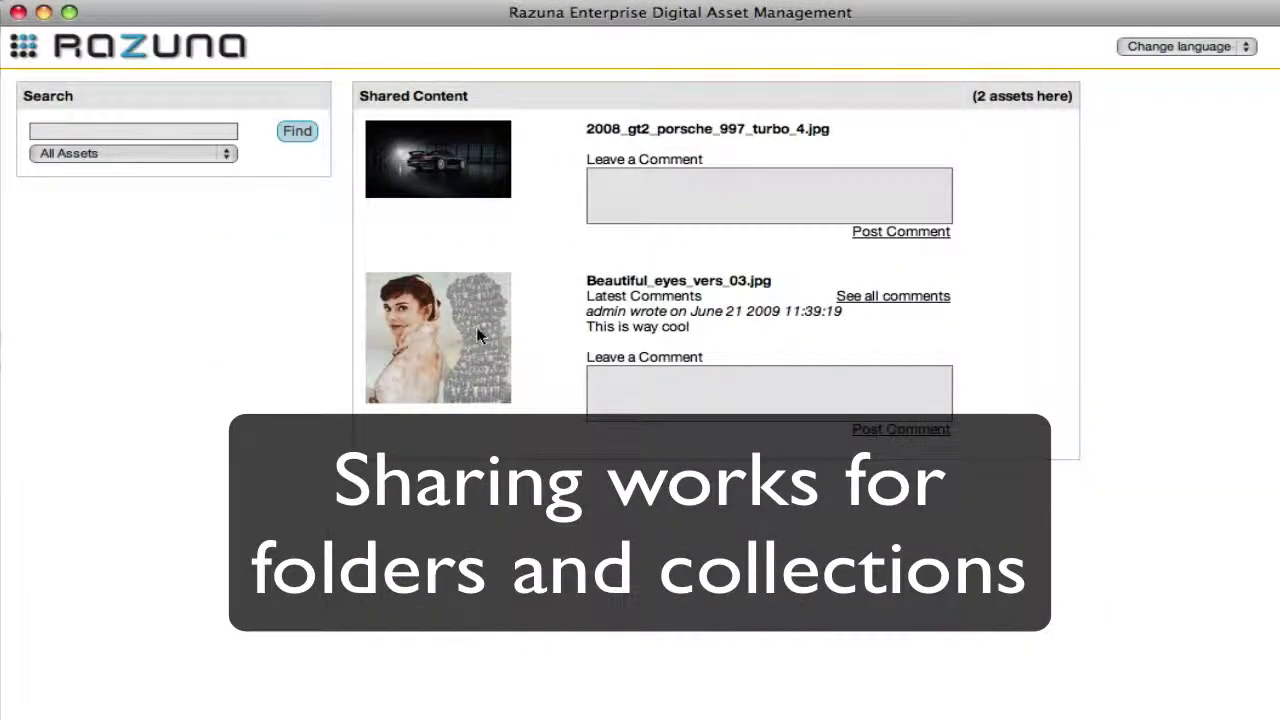
drag(491, 22, 597, 2)
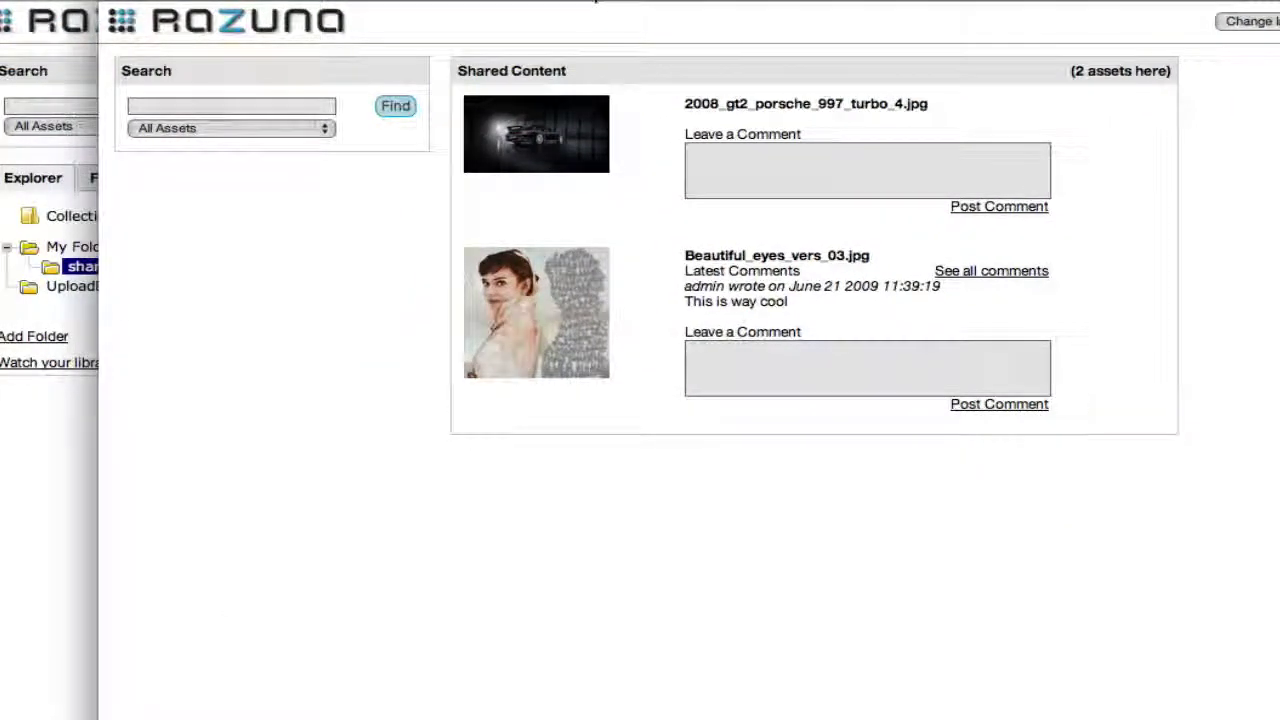
key(super+w)
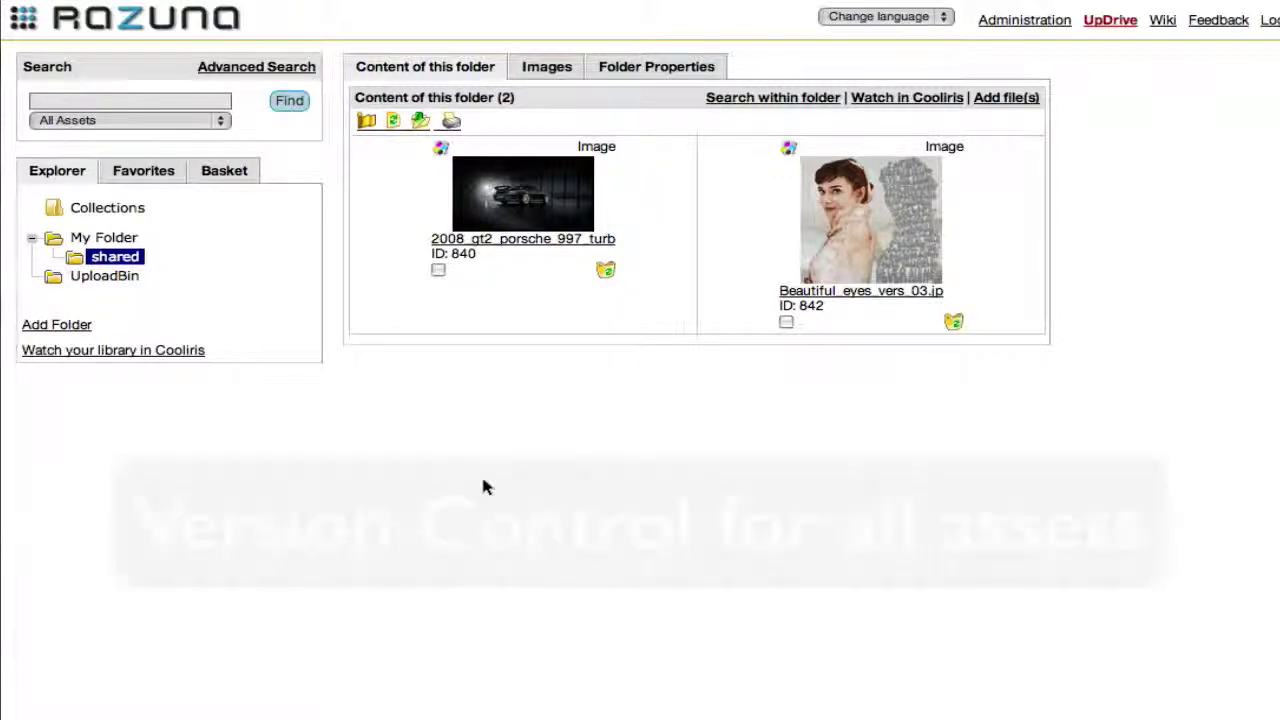
Show the Porsche image's Versions tab and review its five June 16 2009 versions.
click(537, 190)
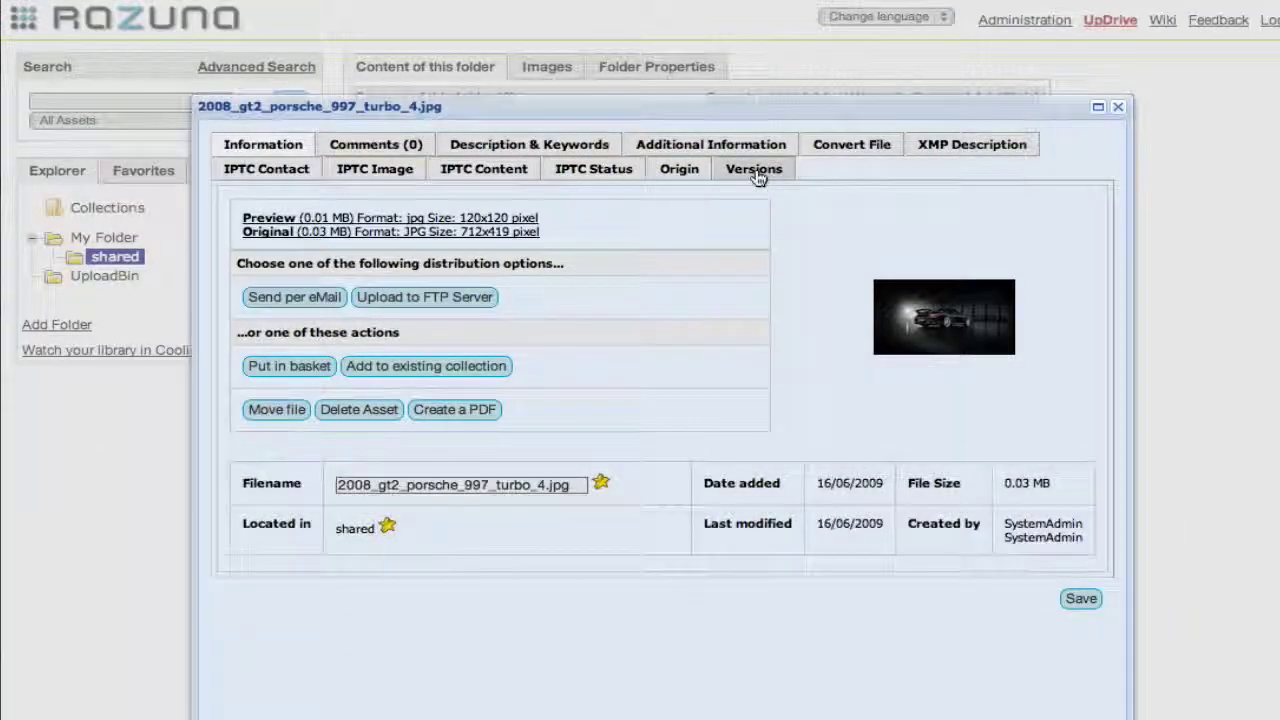
click(756, 174)
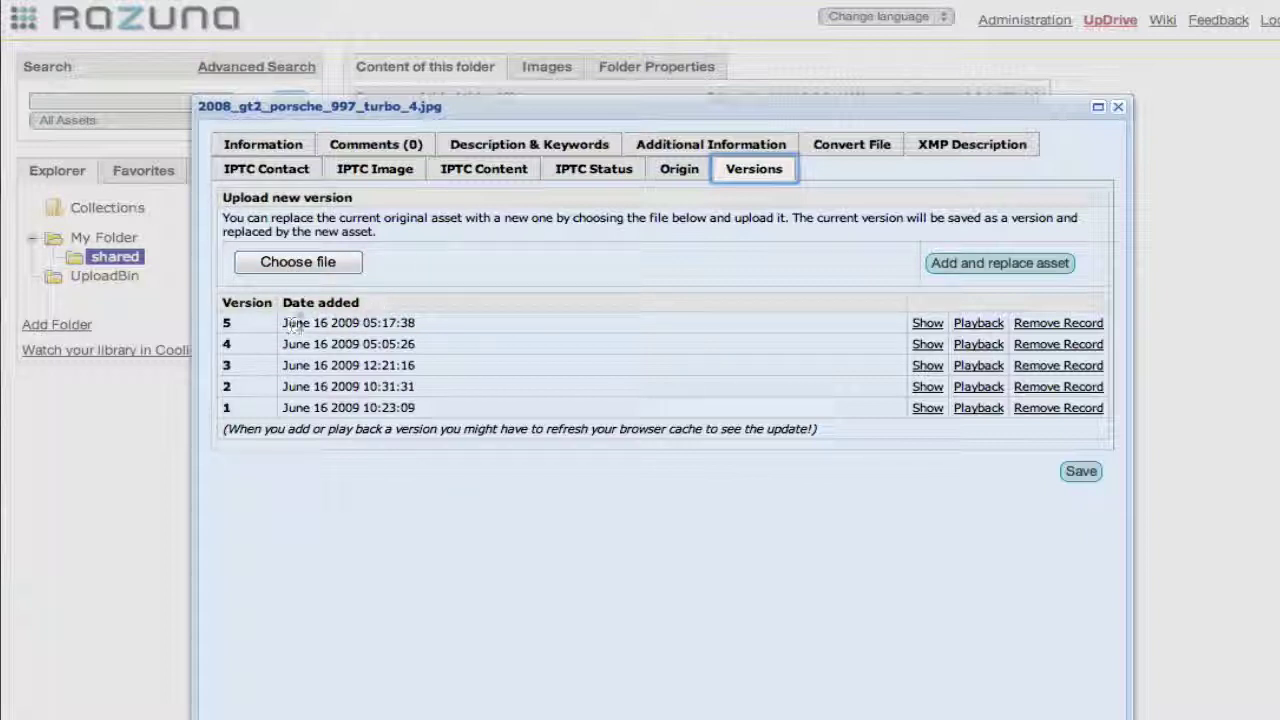
drag(313, 323, 416, 323)
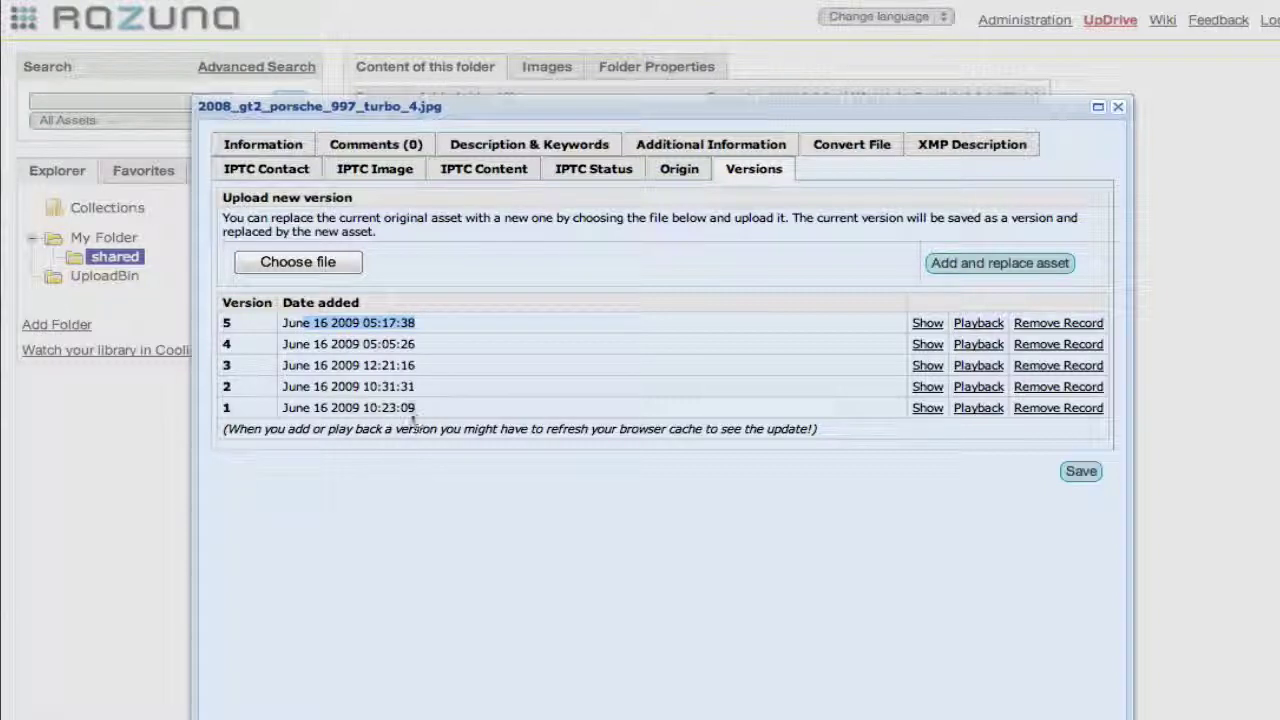
drag(403, 407, 380, 362)
click(811, 337)
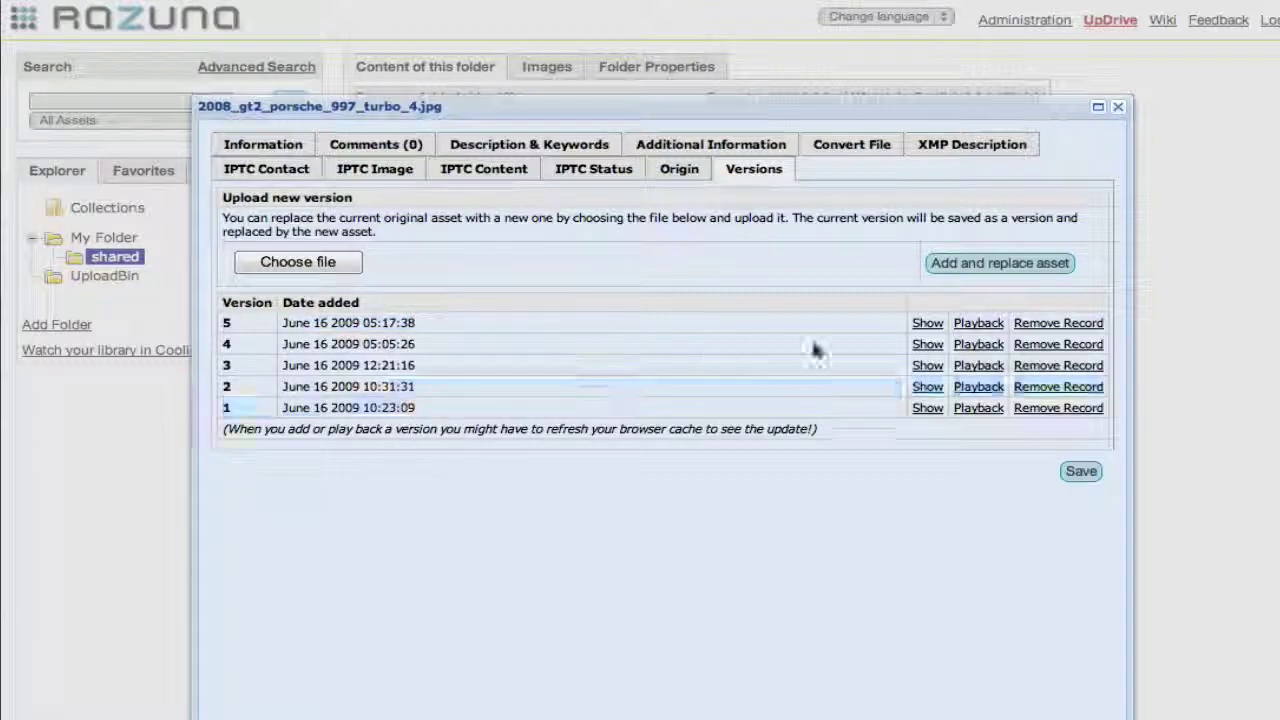